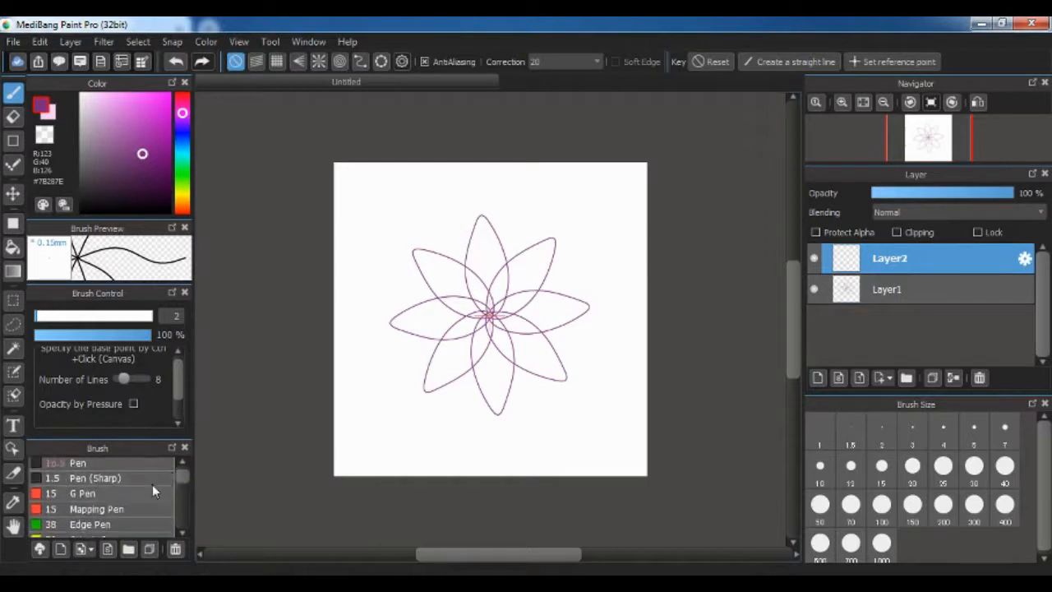
- Draw a circle over the flower on Layer2 with the Pen (Sharp) brush, and move it roughly over the petals
left_click(12, 140)
left_click(319, 60)
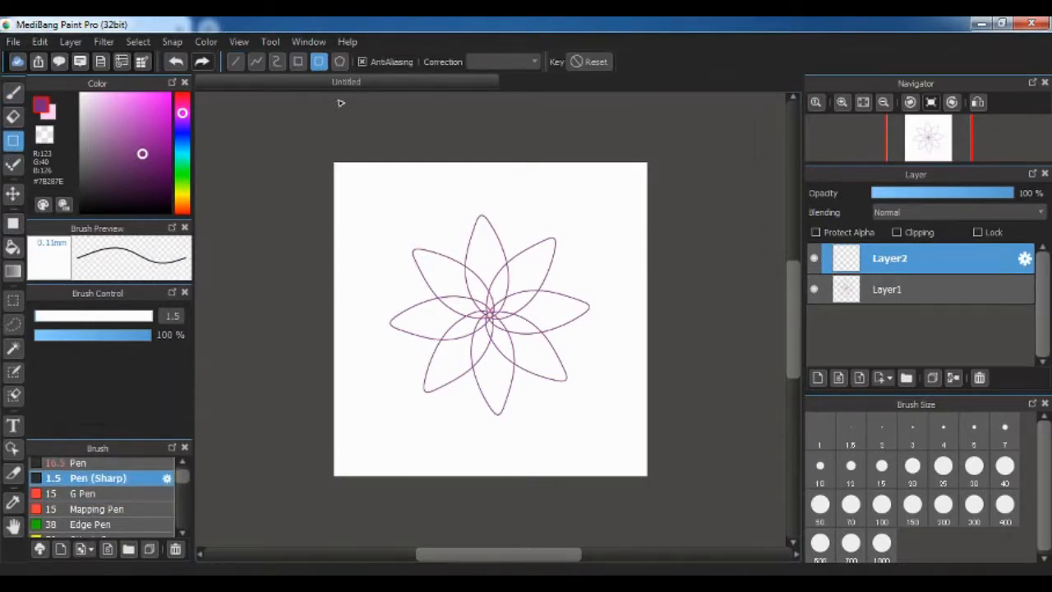
mouse_move(416, 251)
left_mouse_down()
mouse_move(591, 401)
mouse_move(589, 416)
left_mouse_up()
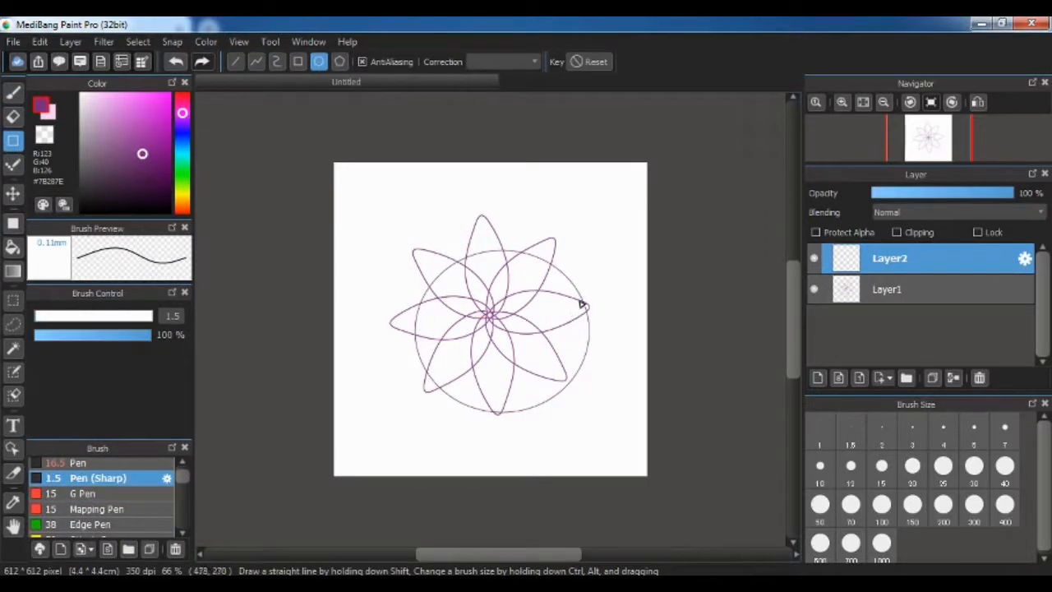
key("v")
left_click_drag(588, 293, 559, 249)
- Transform the circle on Layer2 so it is centred on the flower and encloses all the petal tips
key("ctrl+t")
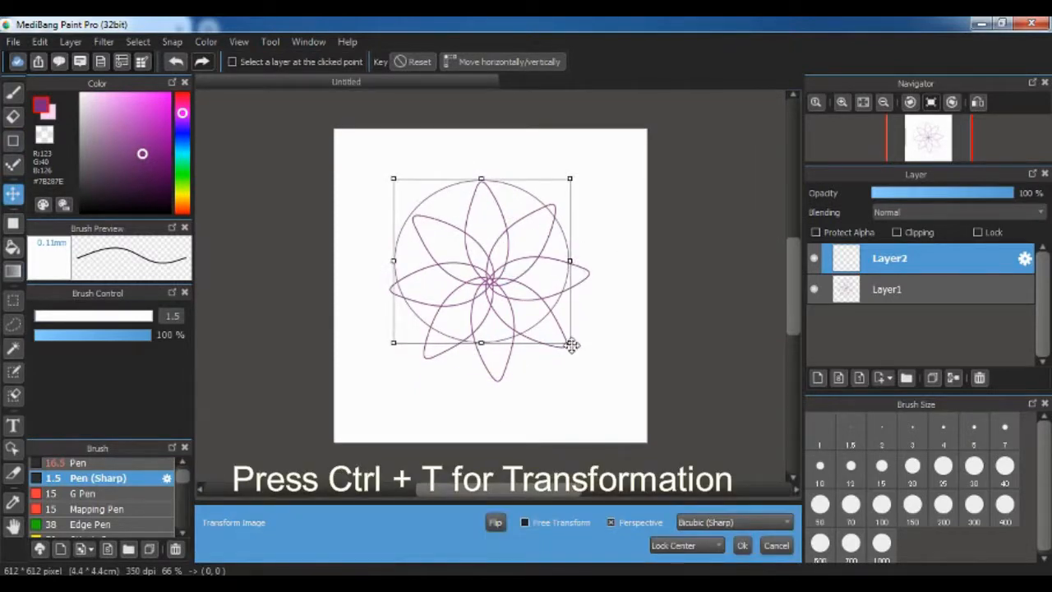
left_click_drag(572, 345, 592, 367)
left_click_drag(573, 313, 574, 335)
left_click_drag(491, 388, 489, 383)
left_click_drag(599, 279, 579, 282)
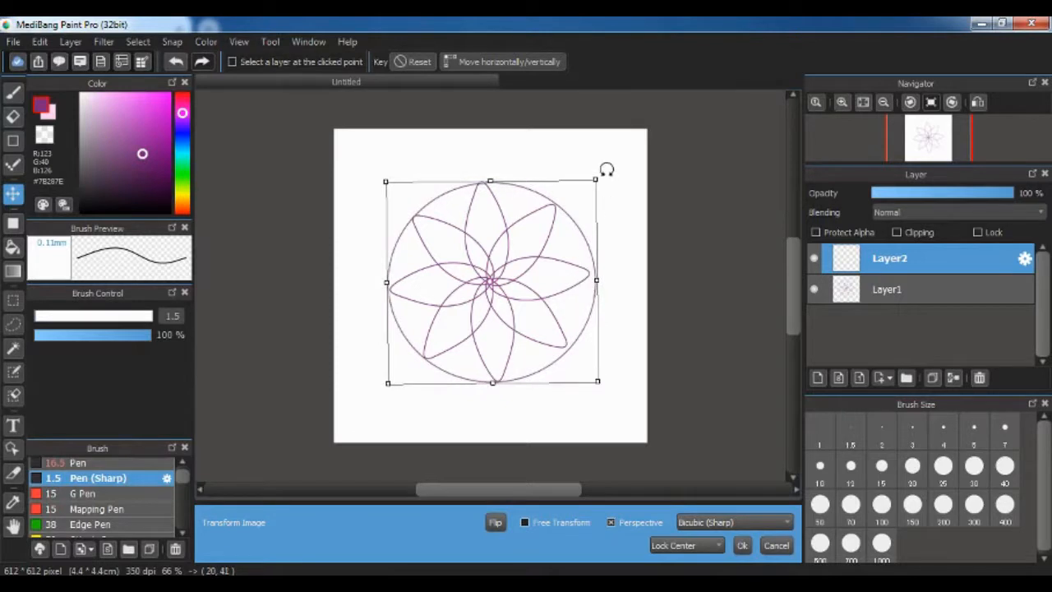
left_click_drag(491, 181, 495, 179)
left_click_drag(509, 219, 507, 218)
left_click_drag(595, 280, 585, 276)
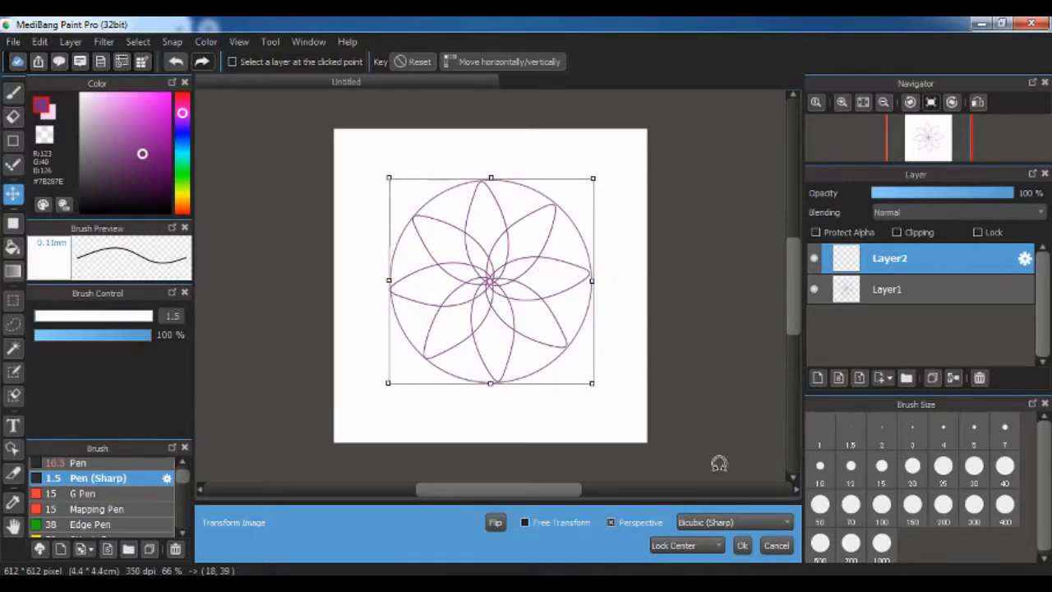
left_click(742, 545)
- Rotate the flower on Layer1 slightly clockwise so its petals stand straight inside the circle
left_click(888, 289)
key("ctrl+t")
left_click_drag(600, 170, 612, 175)
left_click(742, 545)
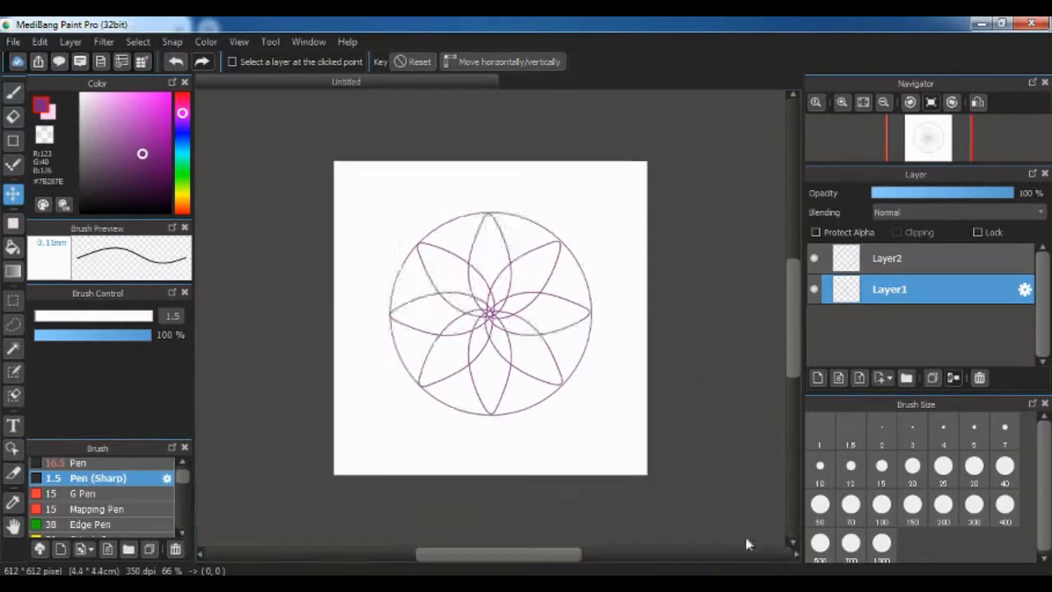
- Add a new layer above Layer2 and set the Rotation Symmetry Pen's base point at the flower's centre
left_click(888, 258)
left_click(818, 380)
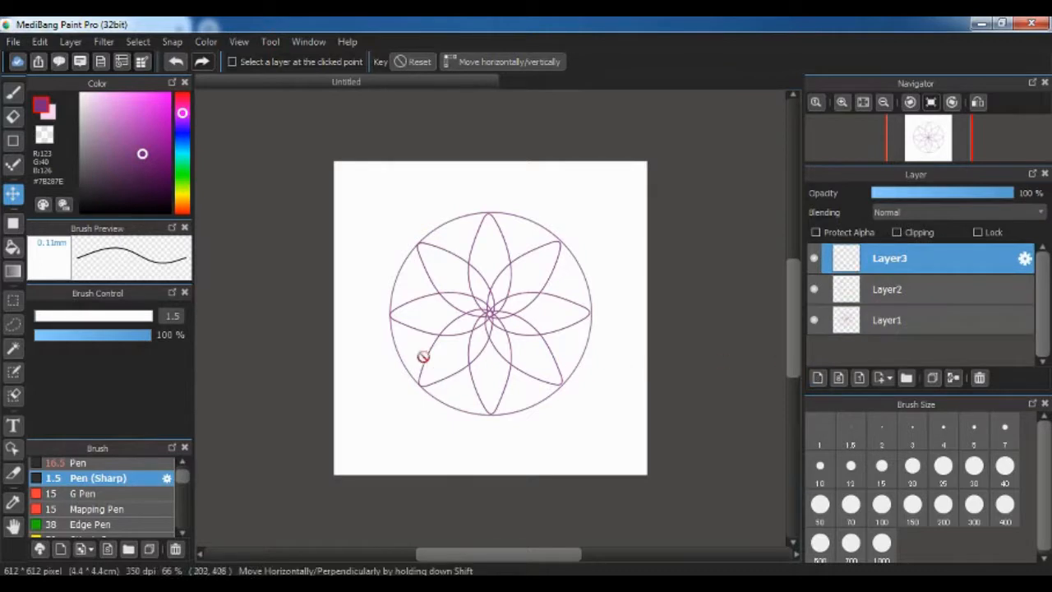
left_click_drag(185, 485, 191, 510)
left_click(119, 493)
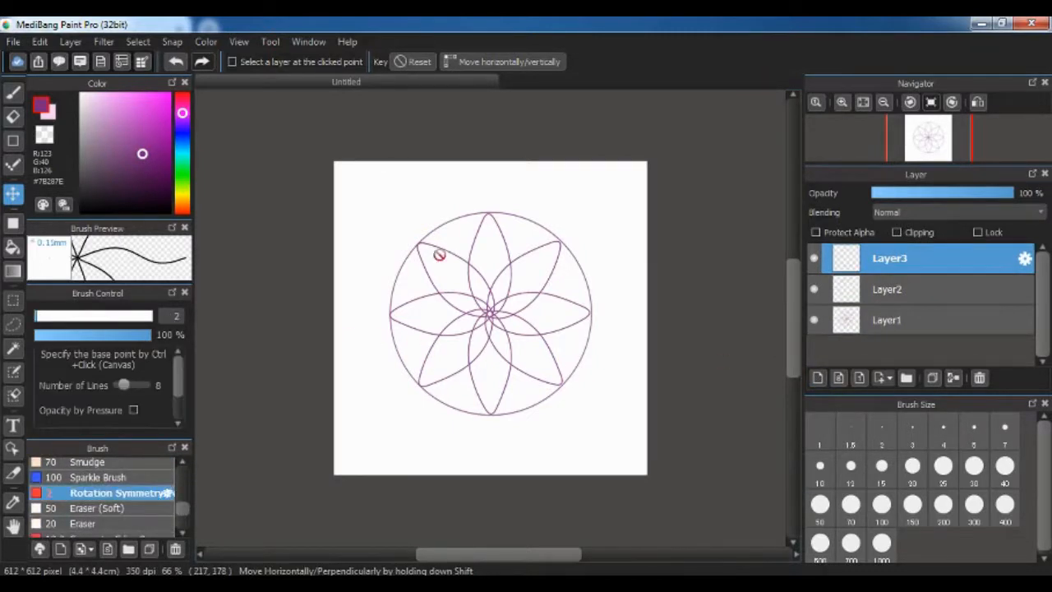
left_click(492, 316, "ctrl")
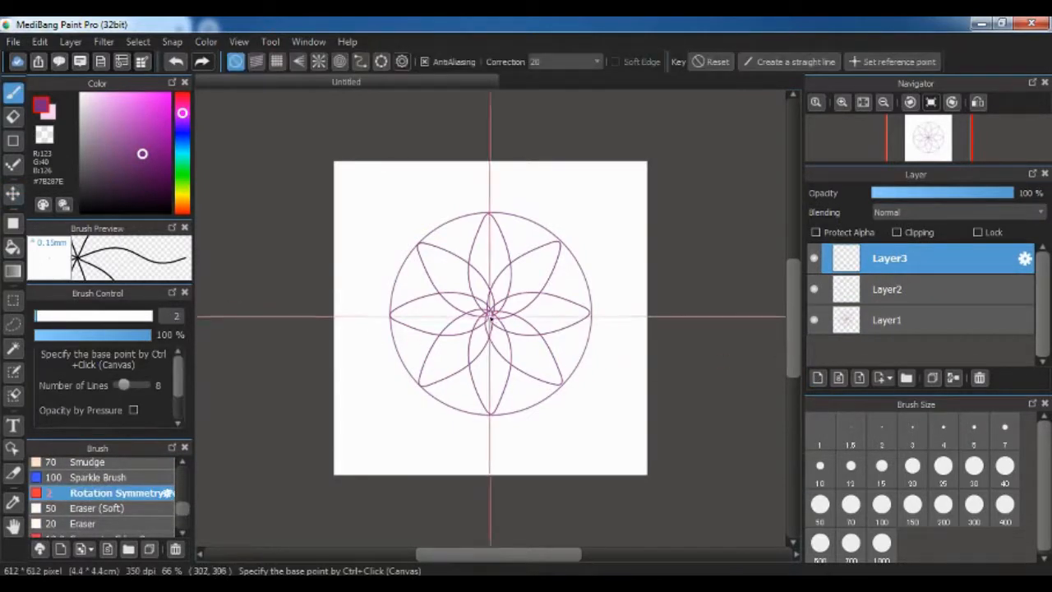
- Draw a small heart between two petal tips inside the circle, repeated around the flower with the Rotation Symmetry Pen
scroll(455, 235, "up", 1)
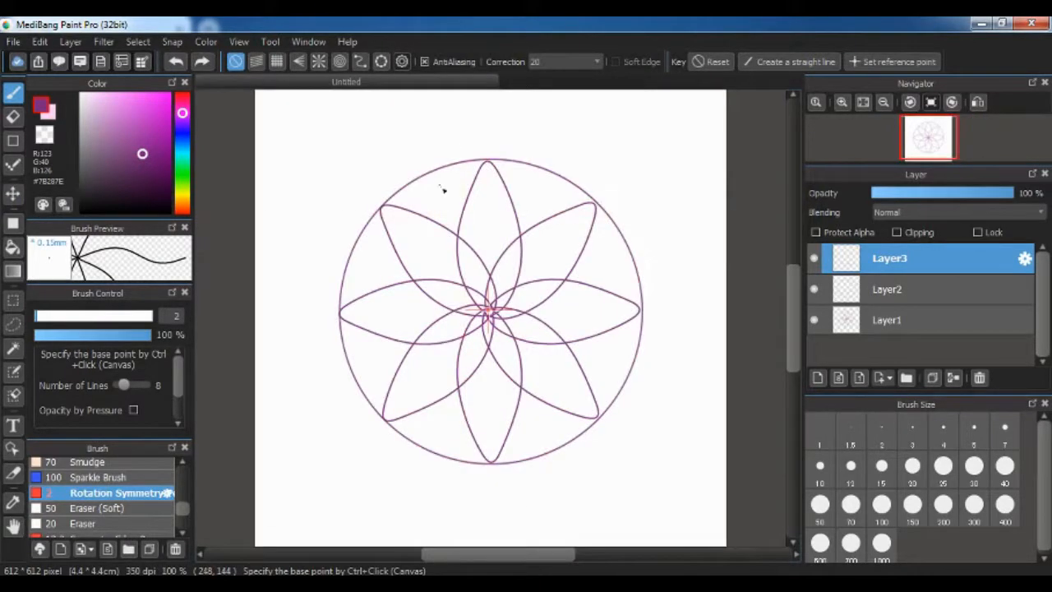
scroll(439, 199, "up", 1)
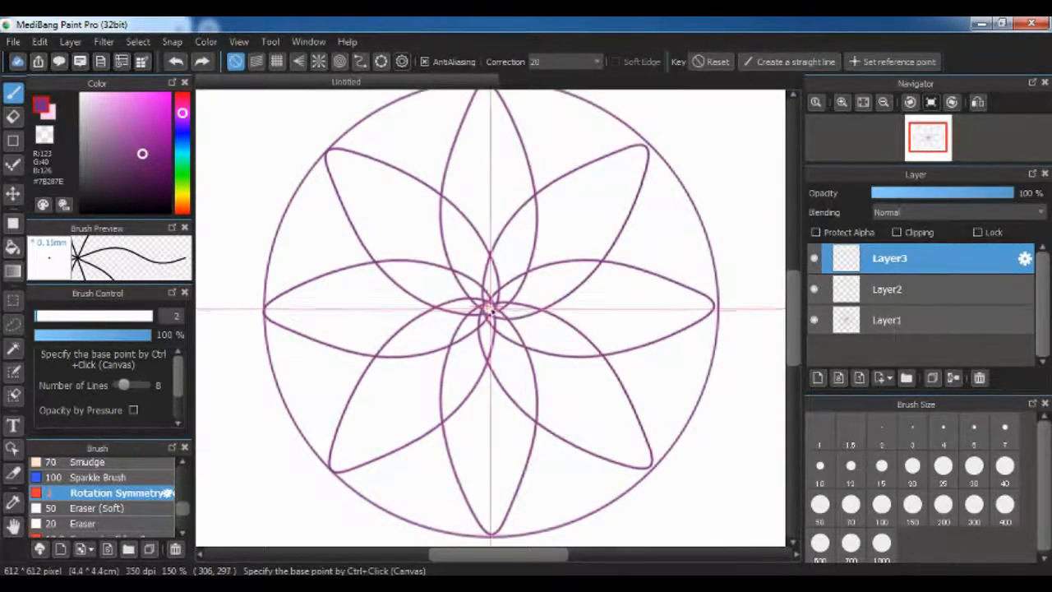
mouse_move(421, 142)
left_mouse_down()
mouse_move(436, 138)
mouse_move(437, 171)
mouse_move(415, 146)
mouse_move(440, 168)
left_mouse_up()
mouse_move(491, 234)
left_mouse_down()
mouse_move(476, 158)
mouse_move(495, 218)
mouse_move(491, 266)
left_mouse_up()
key("ctrl+z")
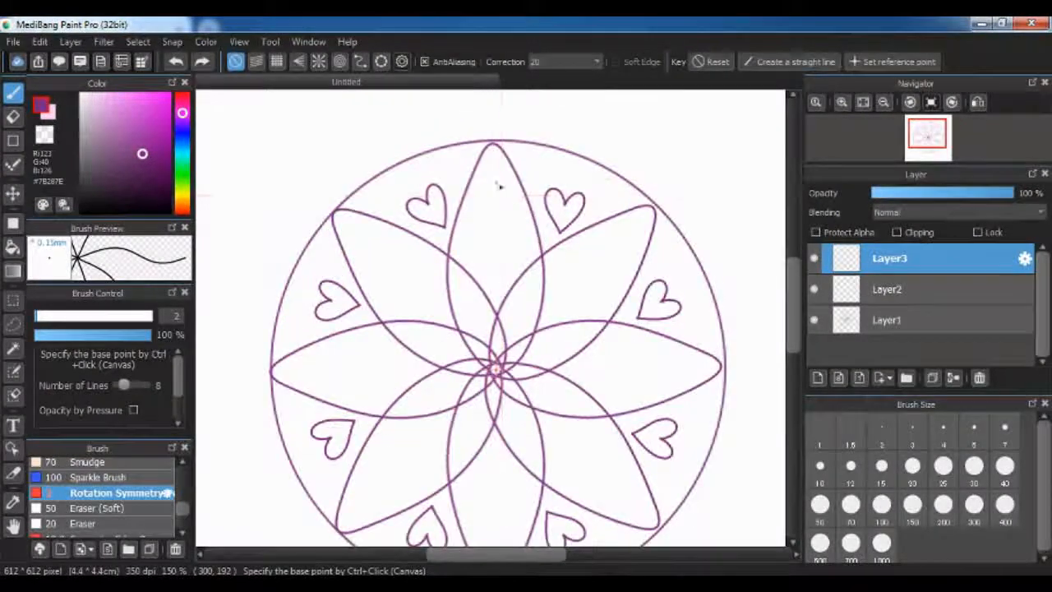
- Draw a straight midline in each petal from its tip to the inner crossing, redoing the first crooked stroke
left_click_drag(493, 146, 494, 145)
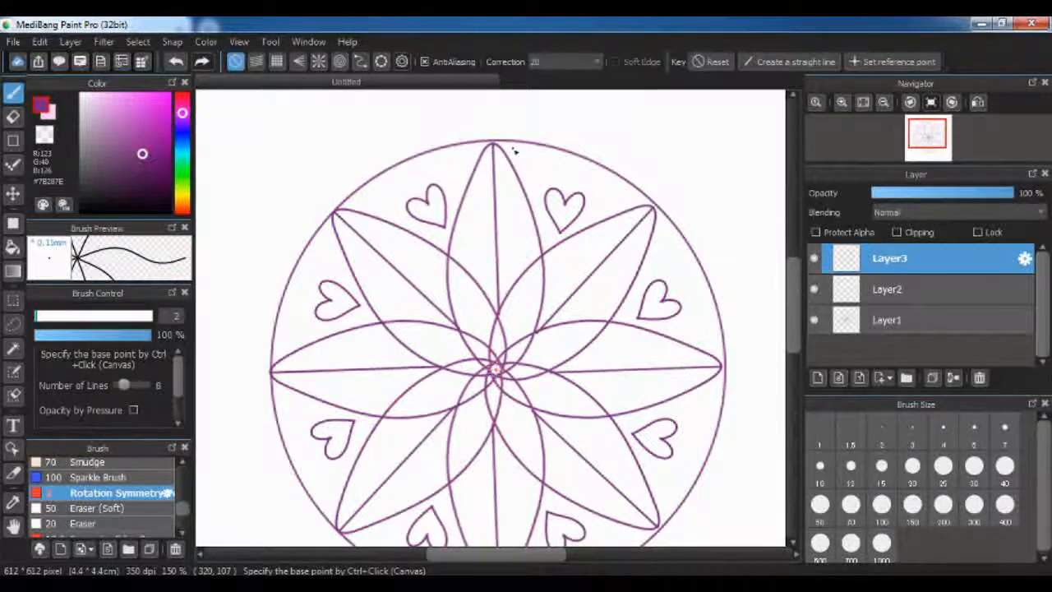
key("ctrl+z")
left_click_drag(496, 149, 499, 311)
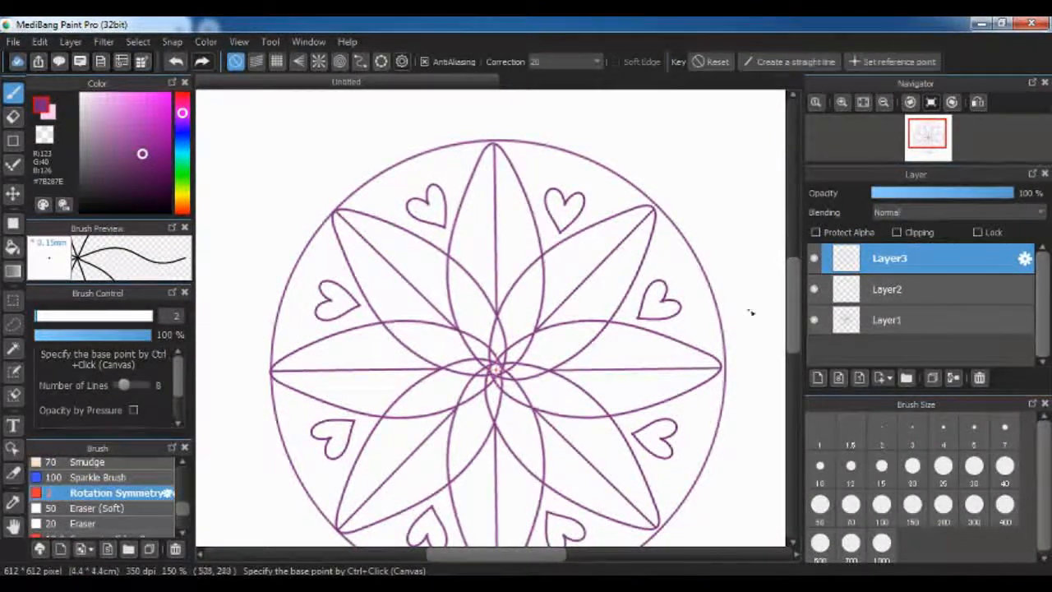
scroll(750, 312, "down", 2)
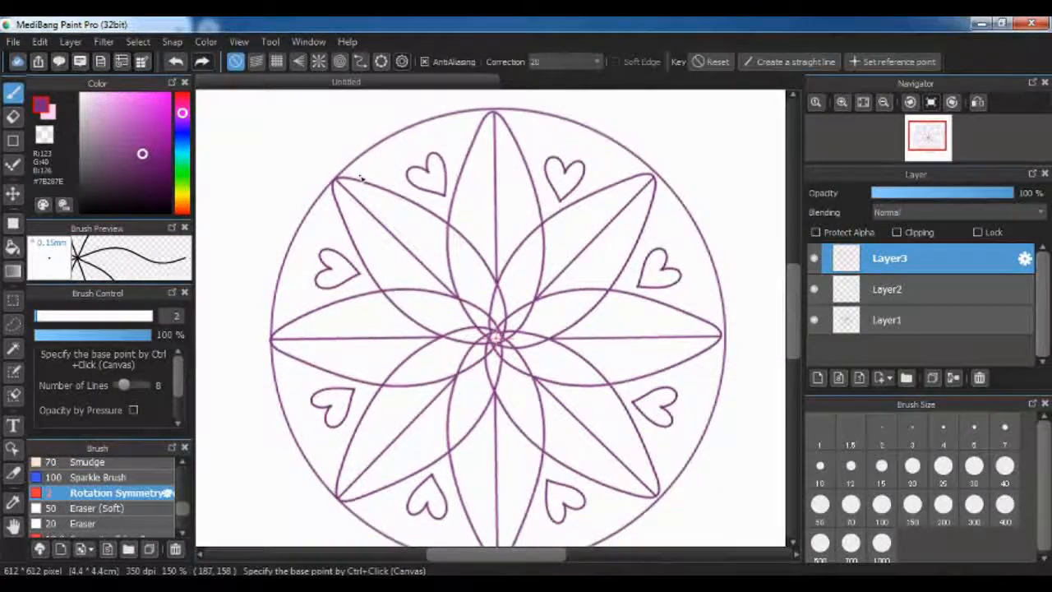
- Duplicate the circle from Layer2 onto its own layer and scale the copy down slightly to form an inner ring
left_click(851, 289)
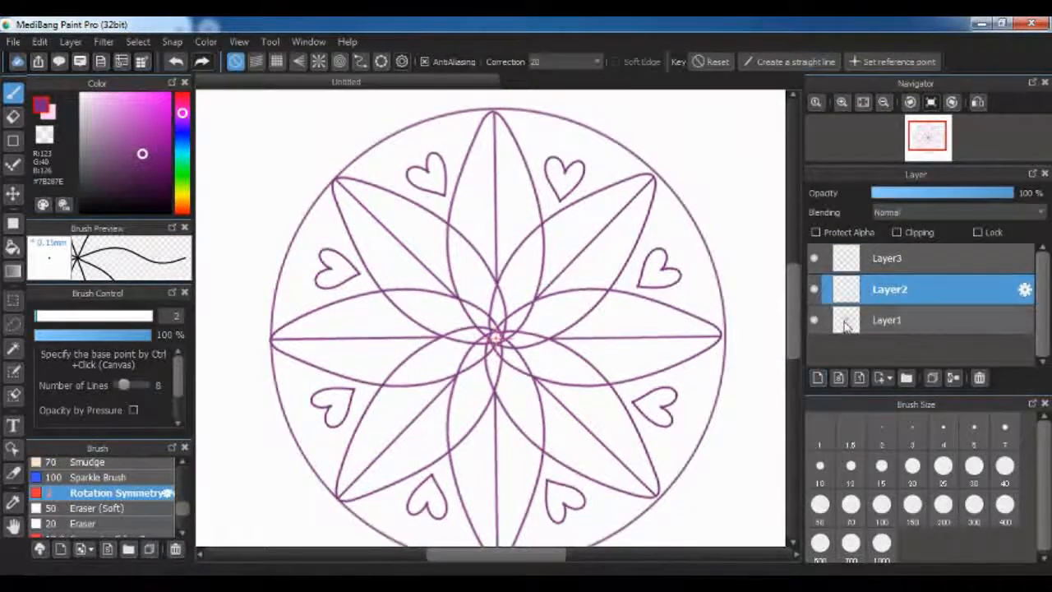
key("ctrl+v")
key("ctrl+t")
scroll(725, 390, "down", 1)
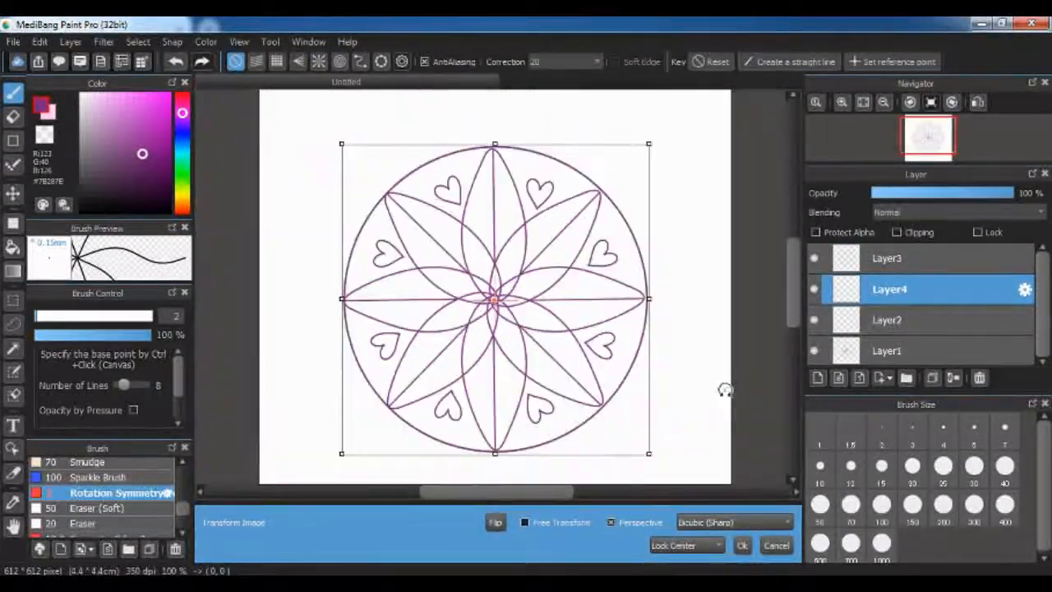
left_click_drag(650, 453, 638, 446)
left_click(744, 544)
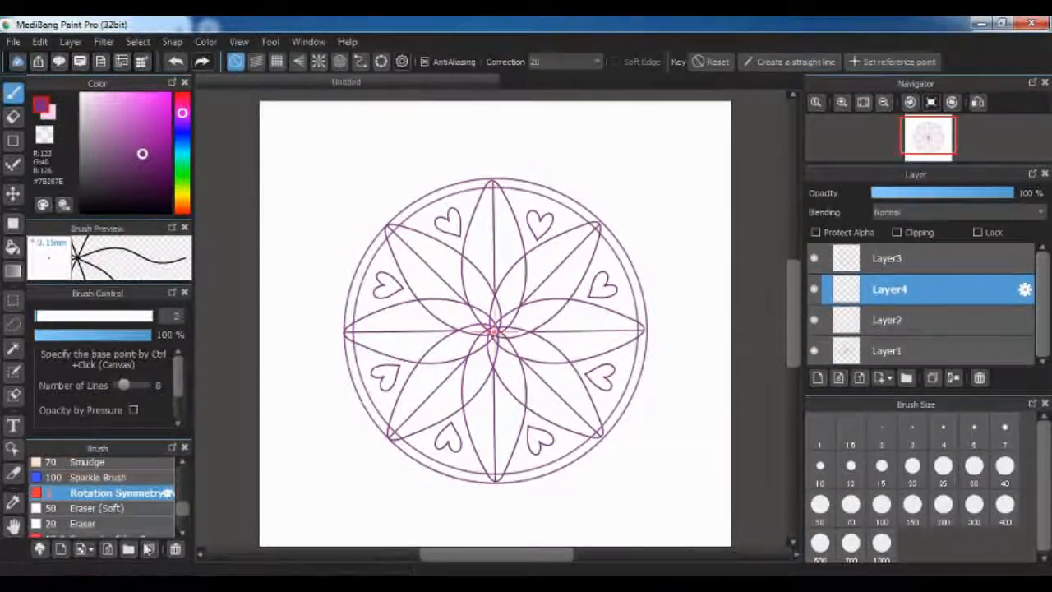
- Erase the parts of the inner ring that cross inside the petal tips all around the flower, using the size 20 Eraser
left_click(117, 523)
key("ctrl+plus")
key("ctrl+plus")
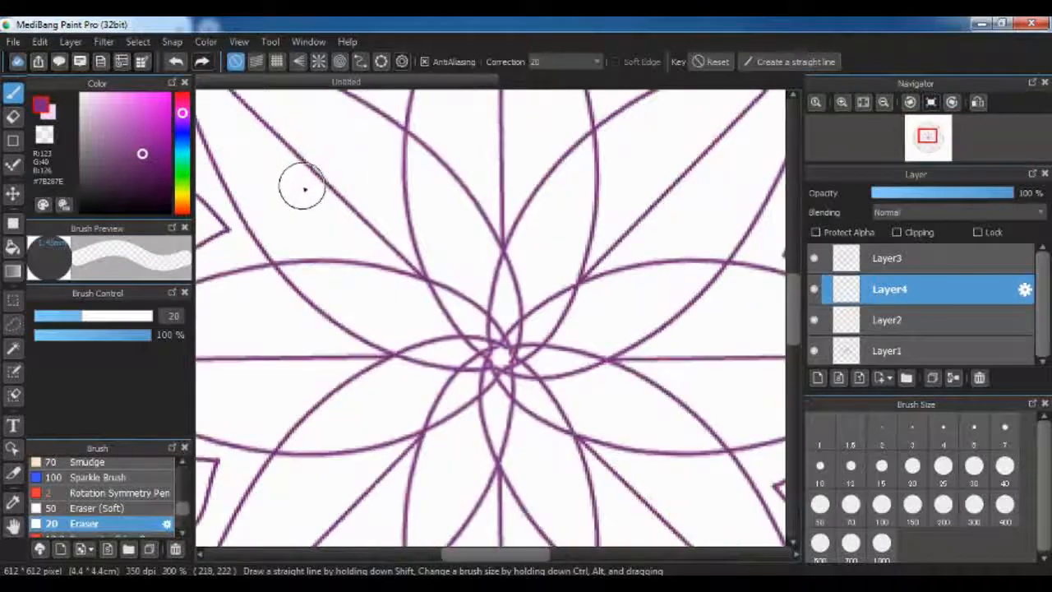
left_click_drag(304, 189, 461, 340)
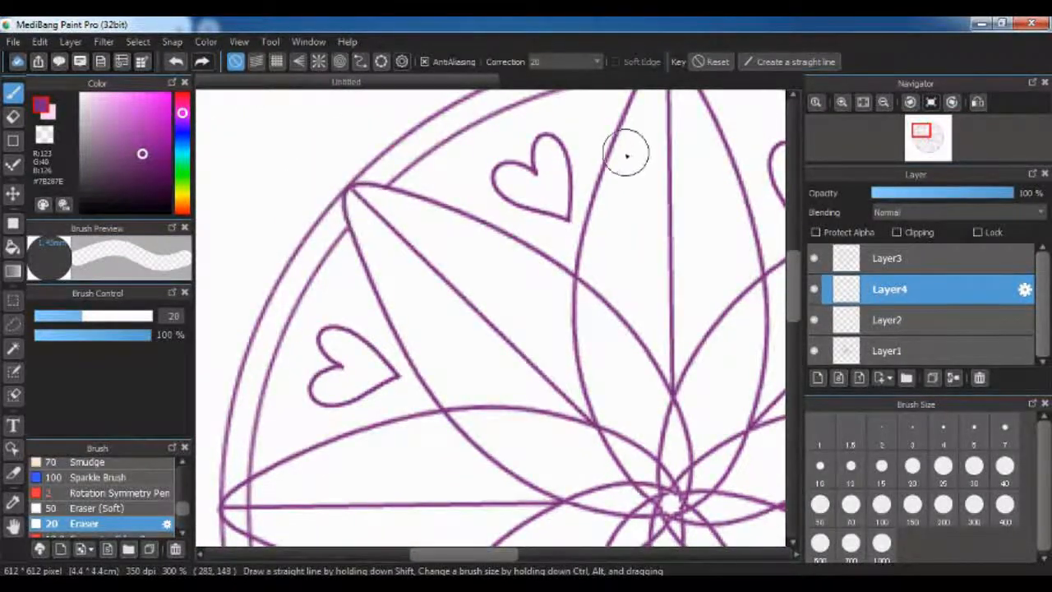
left_click_drag(622, 158, 528, 233)
left_click_drag(545, 197, 607, 275)
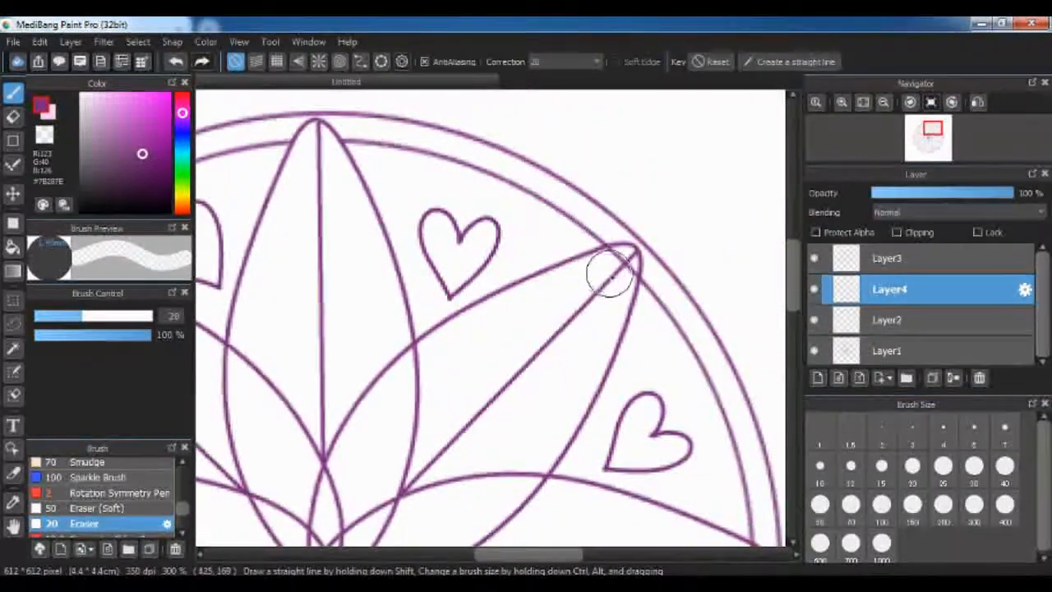
left_click_drag(679, 542, 573, 356)
left_click_drag(431, 363, 447, 252)
left_click_drag(492, 428, 521, 337)
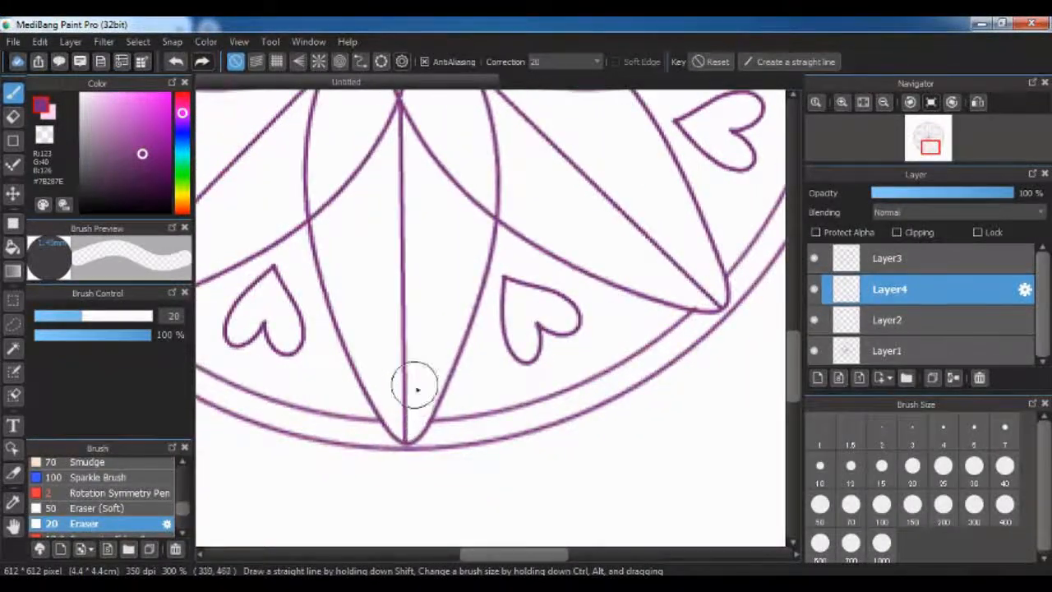
left_click_drag(288, 362, 513, 421)
left_click_drag(355, 288, 409, 389)
left_click_drag(430, 260, 425, 403)
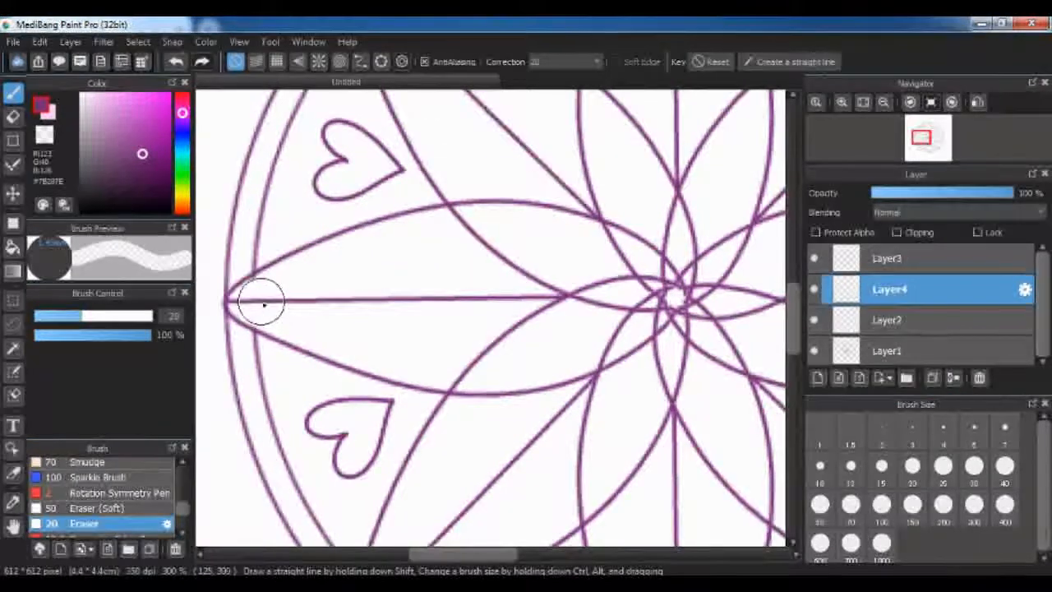
left_click_drag(348, 277, 341, 419)
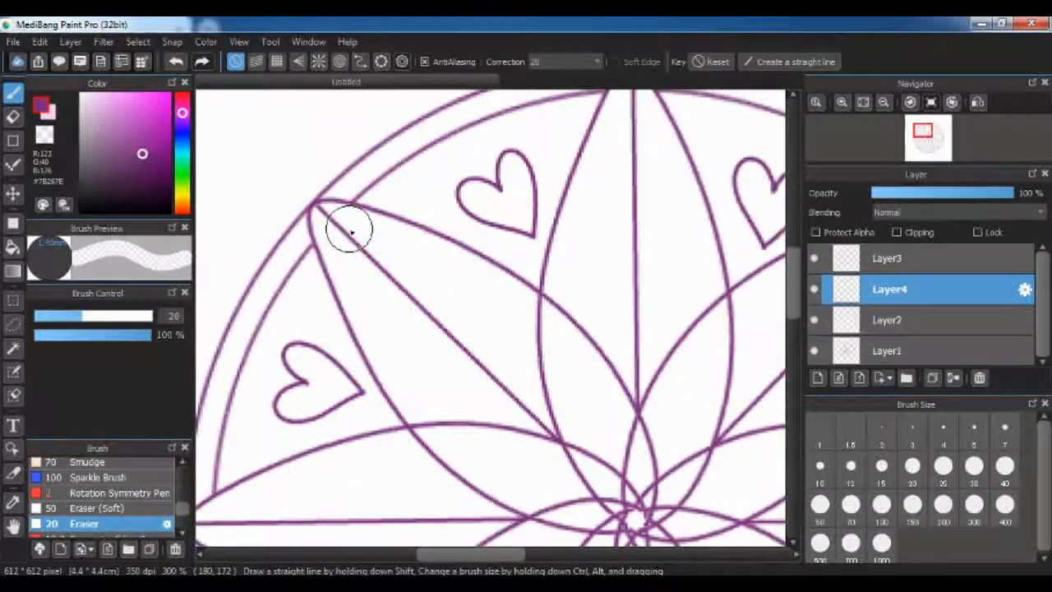
scroll(543, 282, "down", 2)
mouse_move(795, 312)
left_mouse_down()
mouse_move(796, 342)
mouse_move(799, 300)
left_mouse_up()
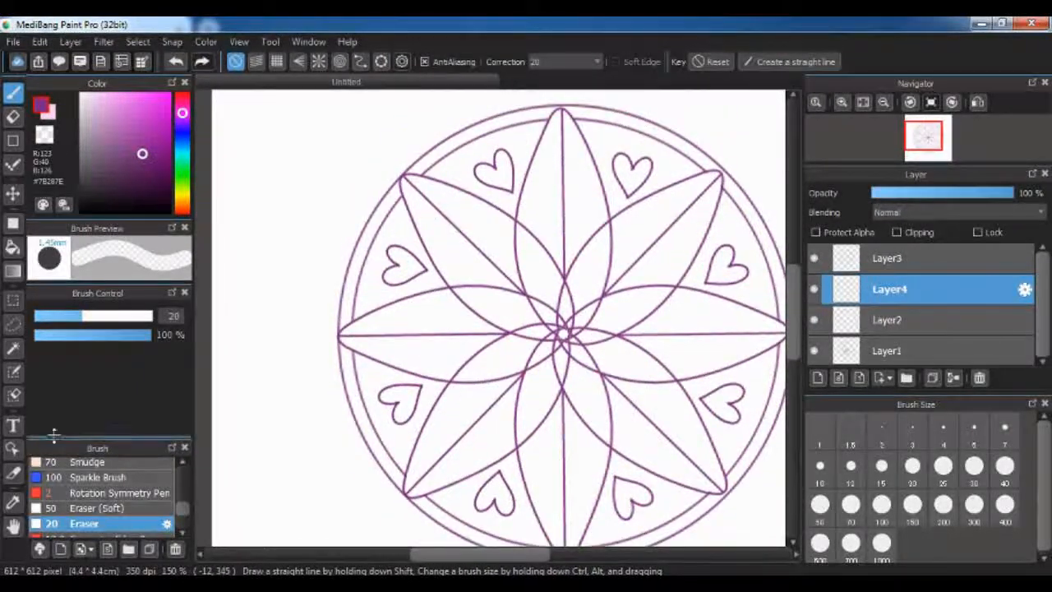
- Switch back to the Rotation Symmetry Pen and set its base point at the flower's centre
left_click(155, 490)
key("ctrl+minus")
scroll(460, 206, "up", 3)
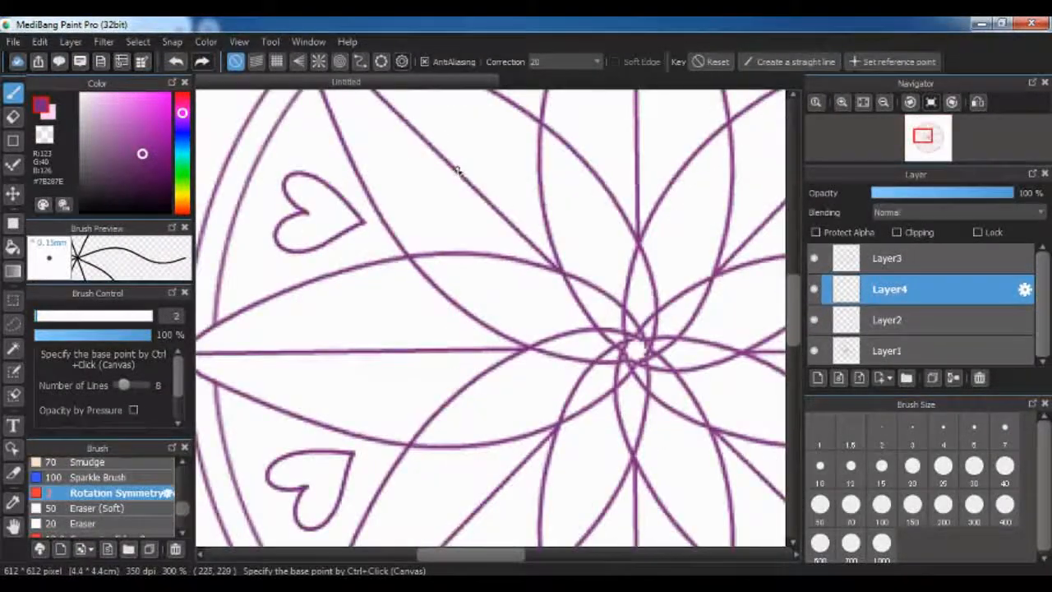
left_click_drag(388, 268, 395, 236)
key("ctrl+z")
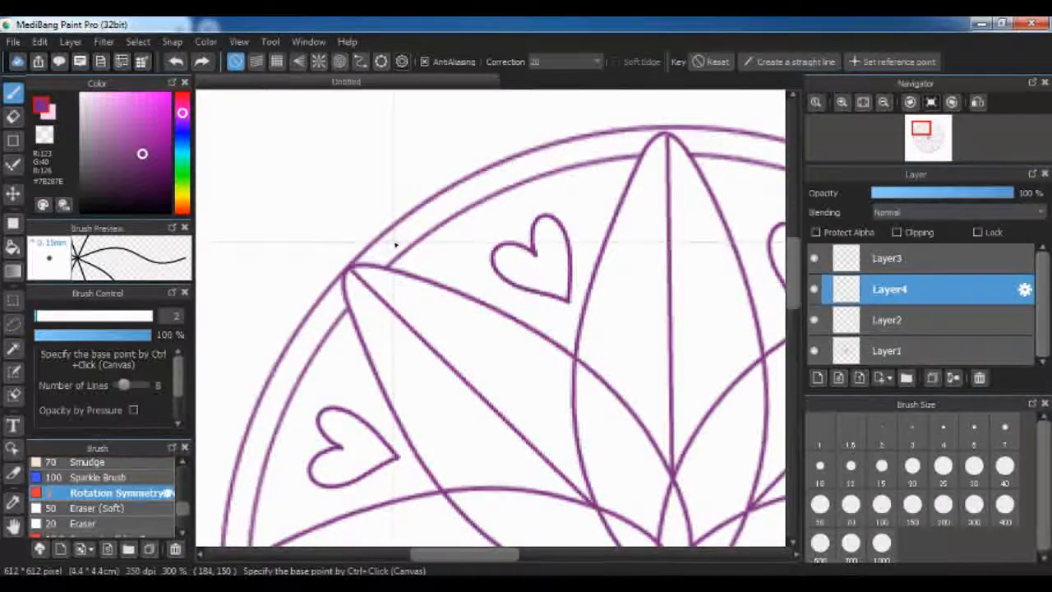
left_click_drag(629, 390, 392, 190)
left_click(434, 383, "ctrl")
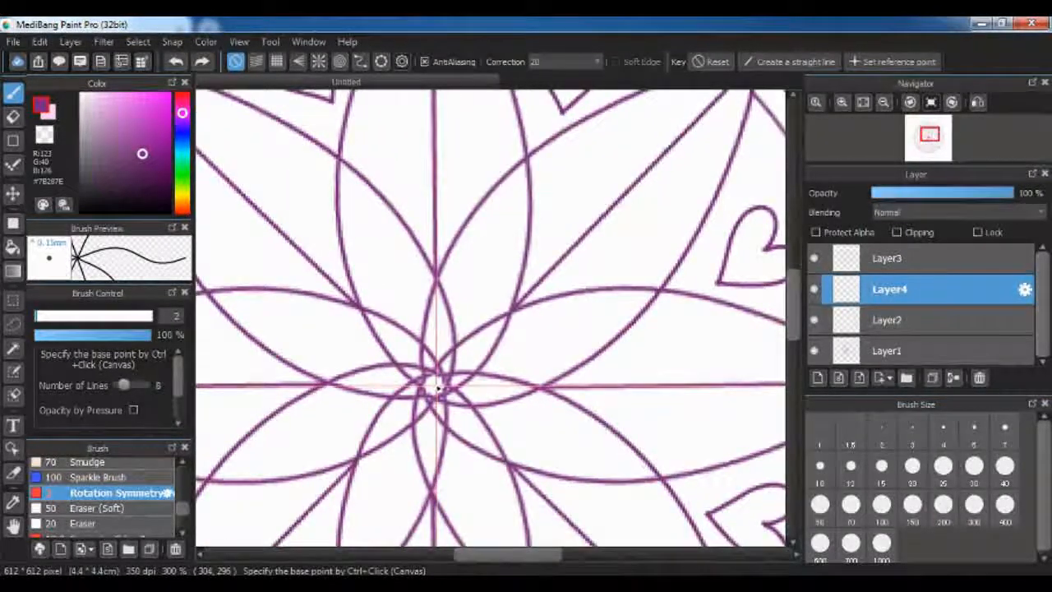
left_click_drag(300, 269, 555, 524)
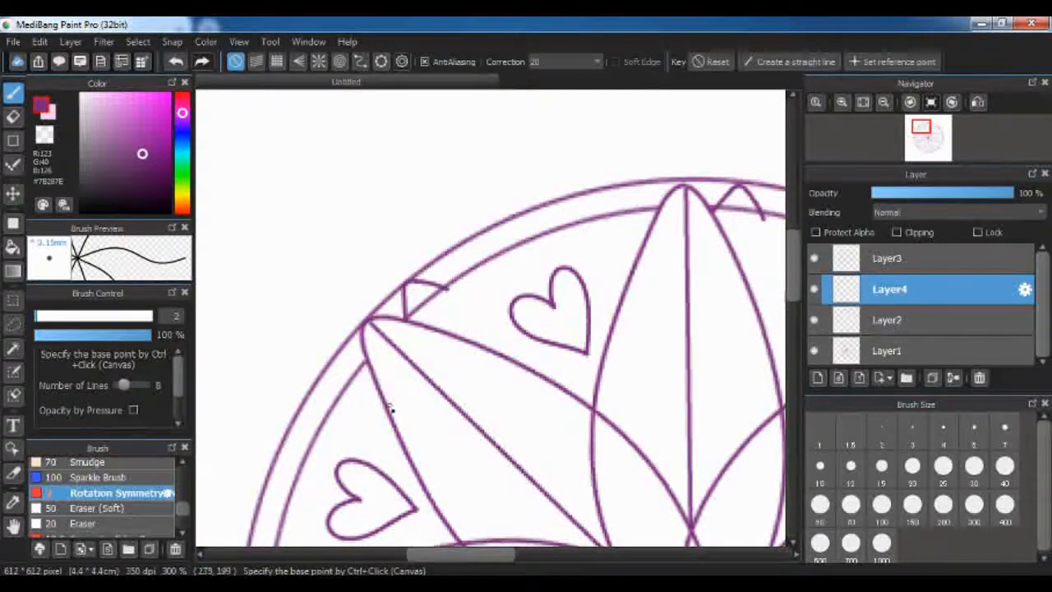
key("ctrl+z")
left_click(546, 63)
left_click(542, 119)
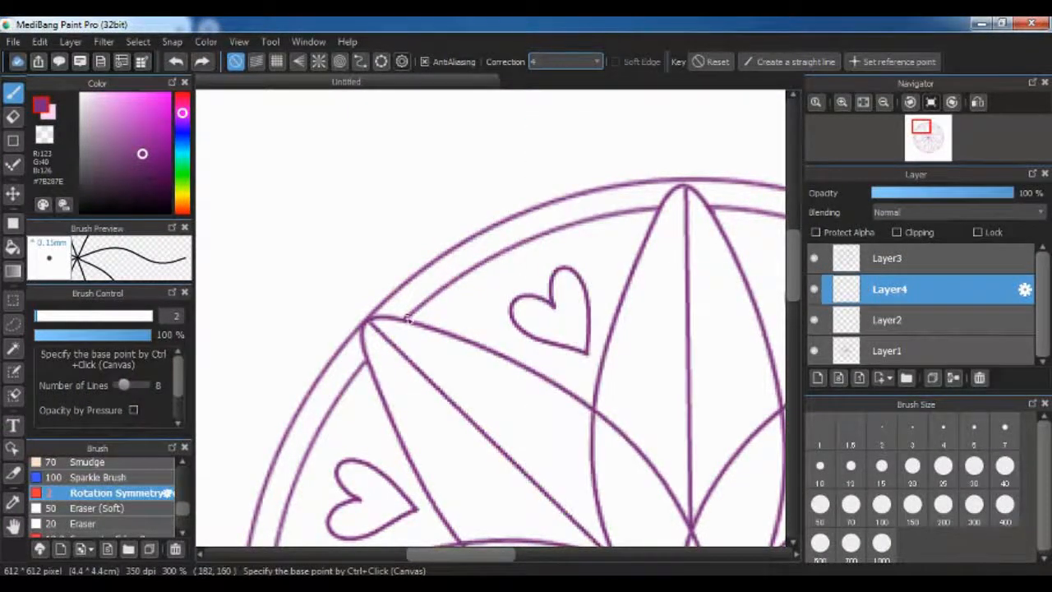
key("ctrl+z")
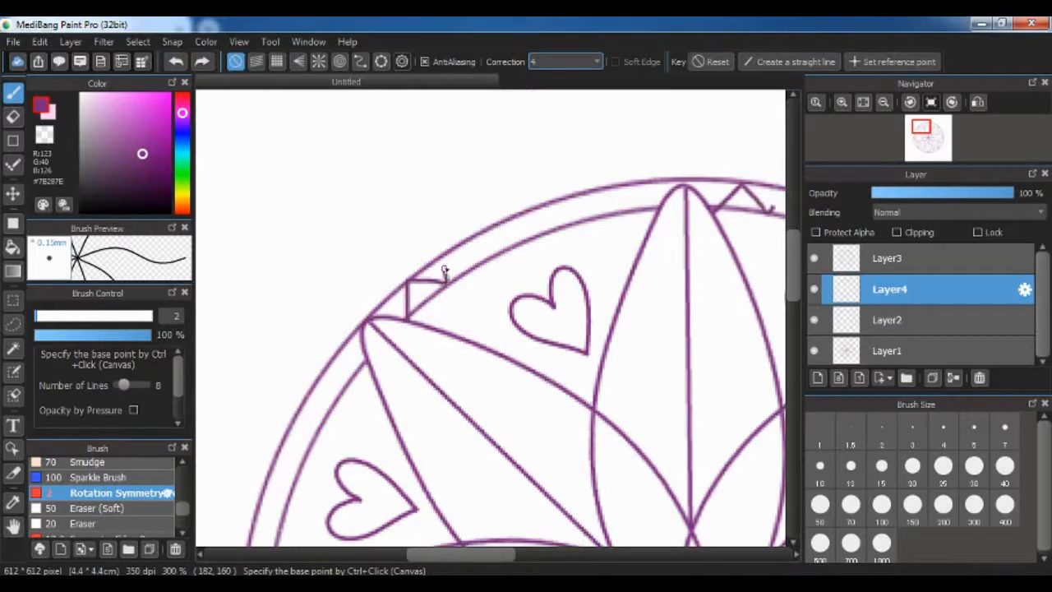
key("ctrl+z")
key("ctrl+z")
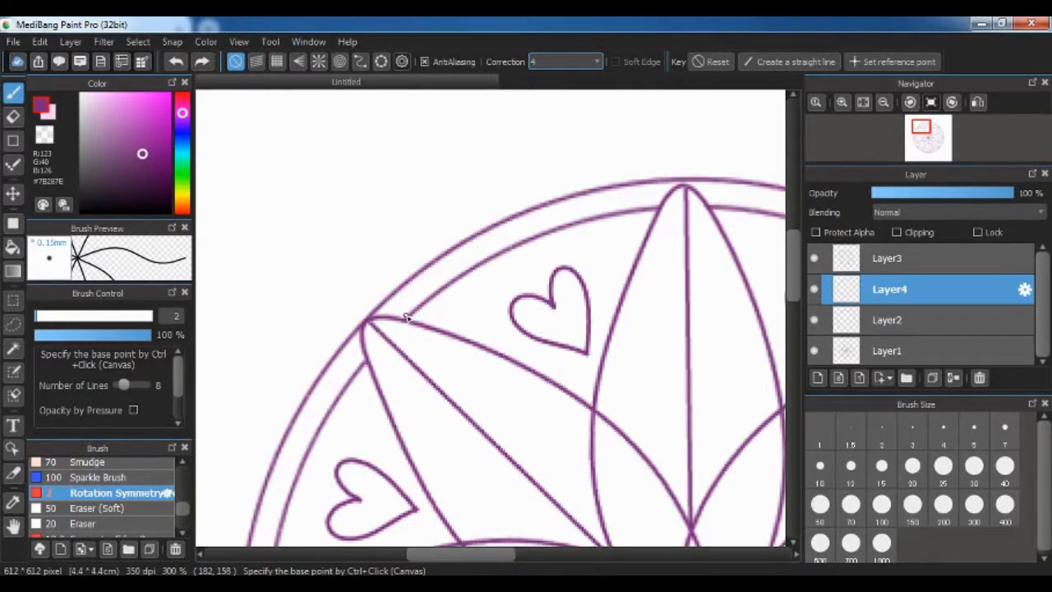
left_click_drag(452, 281, 473, 268)
key("ctrl+z")
left_click_drag(408, 317, 428, 295)
key("ctrl+z")
- Set the brush correction to 10 and draw a row of small scallops between the two rings around the mandala
left_click(542, 61)
left_click(567, 207)
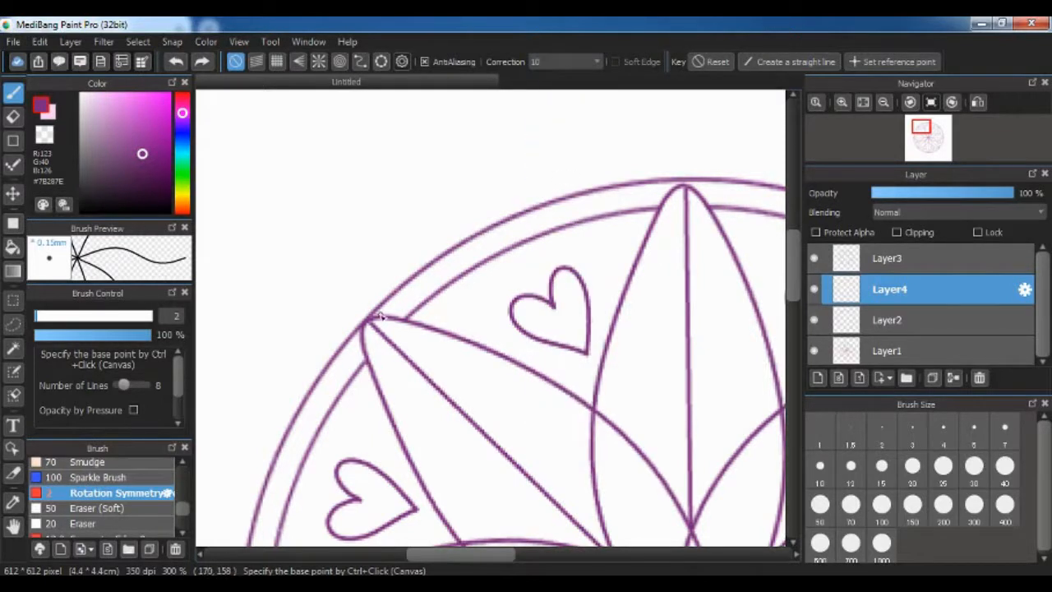
mouse_move(424, 301)
left_mouse_down()
mouse_move(437, 263)
mouse_move(460, 279)
mouse_move(453, 253)
mouse_move(483, 265)
left_mouse_up()
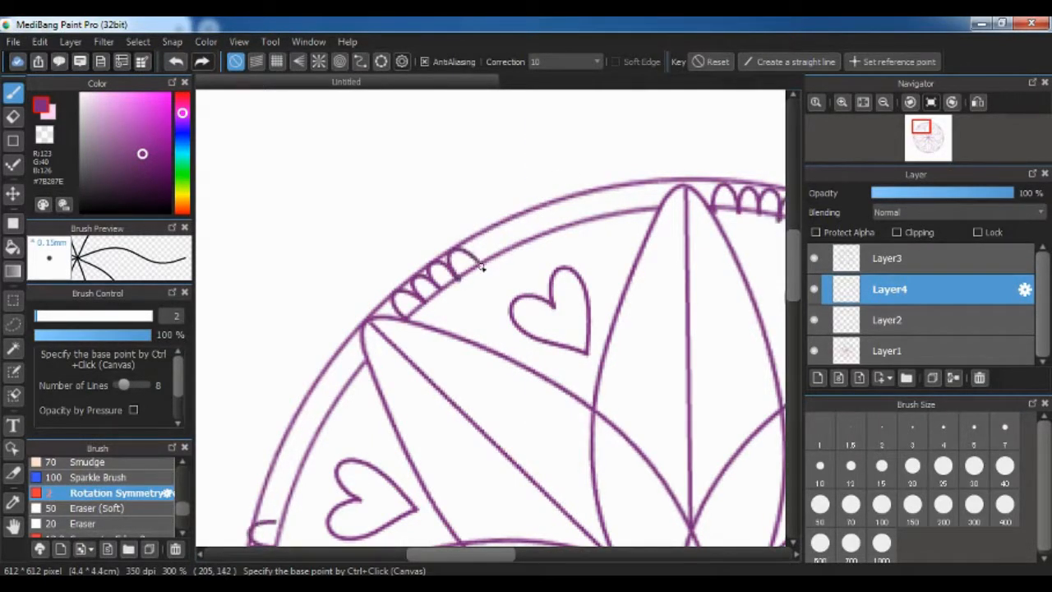
mouse_move(507, 227)
left_mouse_down()
mouse_move(435, 288)
mouse_move(451, 287)
mouse_move(448, 270)
mouse_move(469, 275)
mouse_move(473, 253)
mouse_move(496, 277)
mouse_move(494, 251)
mouse_move(514, 272)
mouse_move(517, 247)
mouse_move(532, 266)
mouse_move(556, 249)
mouse_move(570, 257)
mouse_move(603, 227)
mouse_move(603, 249)
mouse_move(622, 243)
mouse_move(559, 257)
mouse_move(581, 244)
left_mouse_up()
key("space")
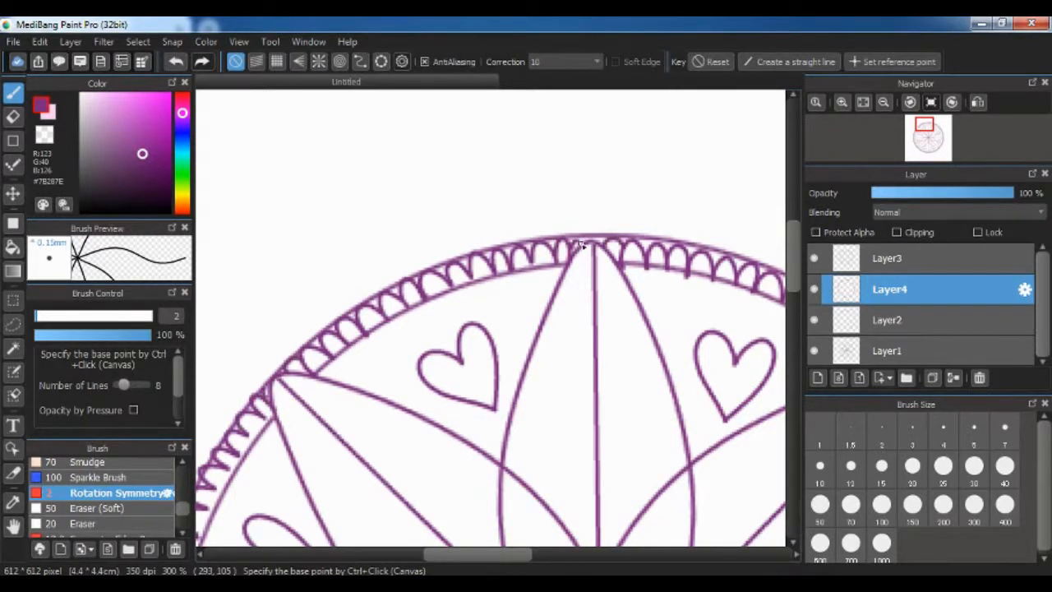
- Switch to the Eraser at size 10.9 and trim stray scallop ends crossing the inner ring on Layer4, along the mandala's upper and right edges
scroll(90, 485, "down", 2)
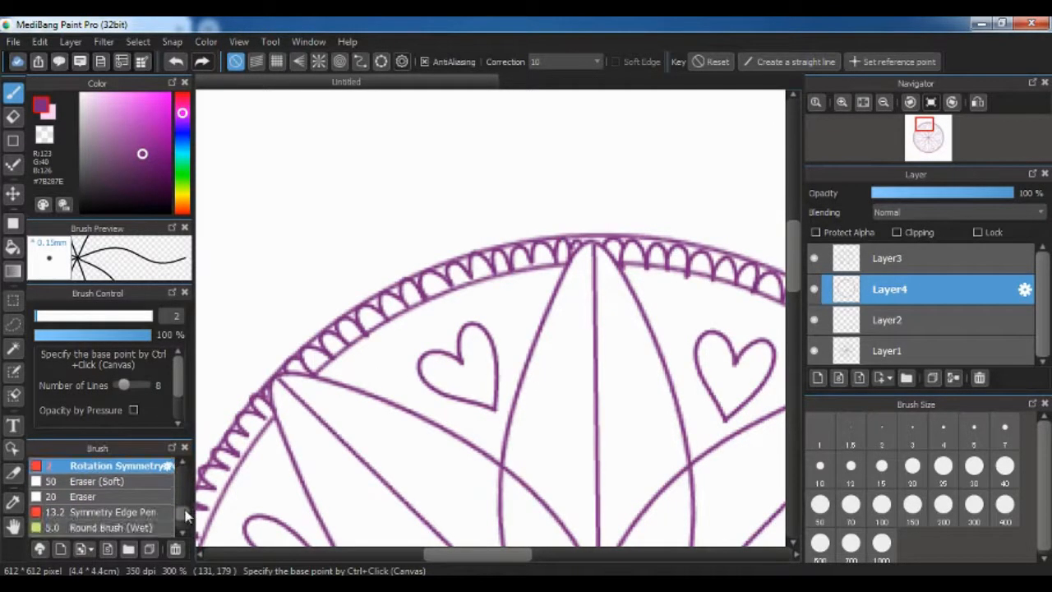
left_click(84, 497)
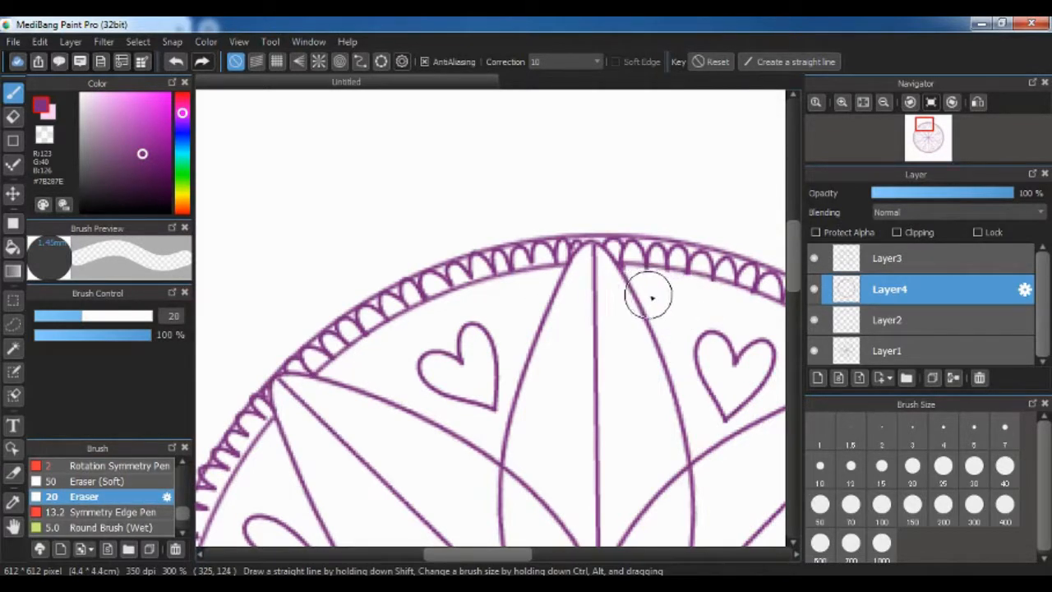
left_click(815, 289)
left_click(814, 289)
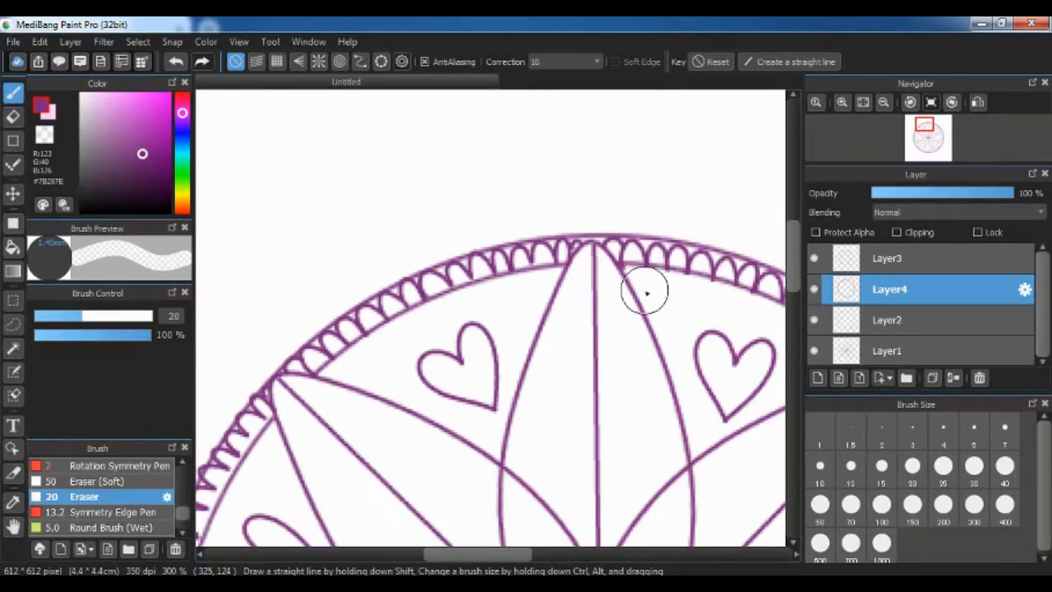
key("space")
mouse_move(683, 410)
left_mouse_down()
mouse_move(354, 247)
mouse_move(348, 231)
left_mouse_up()
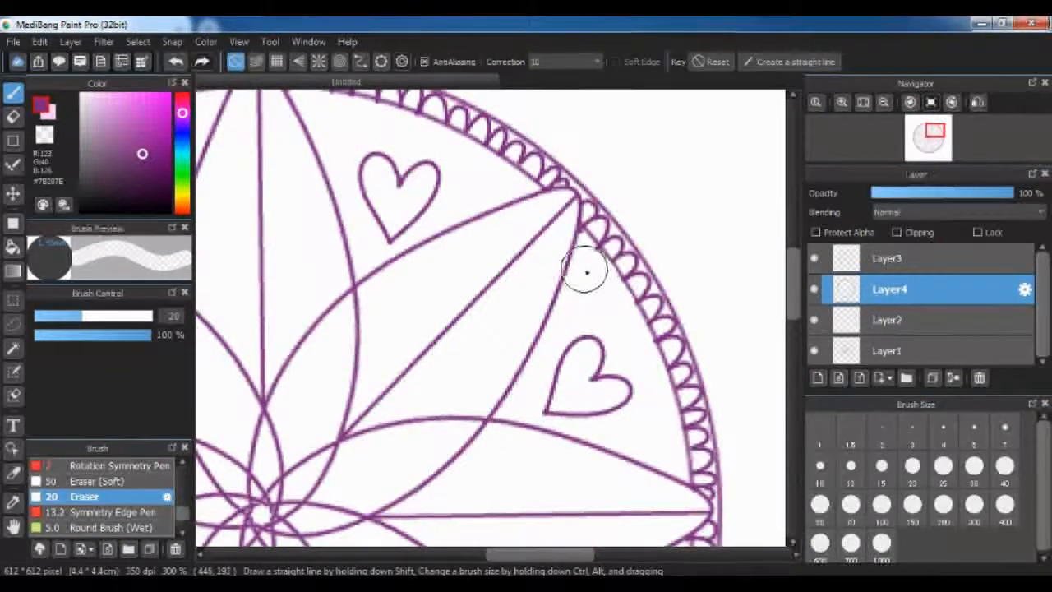
left_click(59, 316)
key("space")
left_click_drag(629, 418, 550, 147)
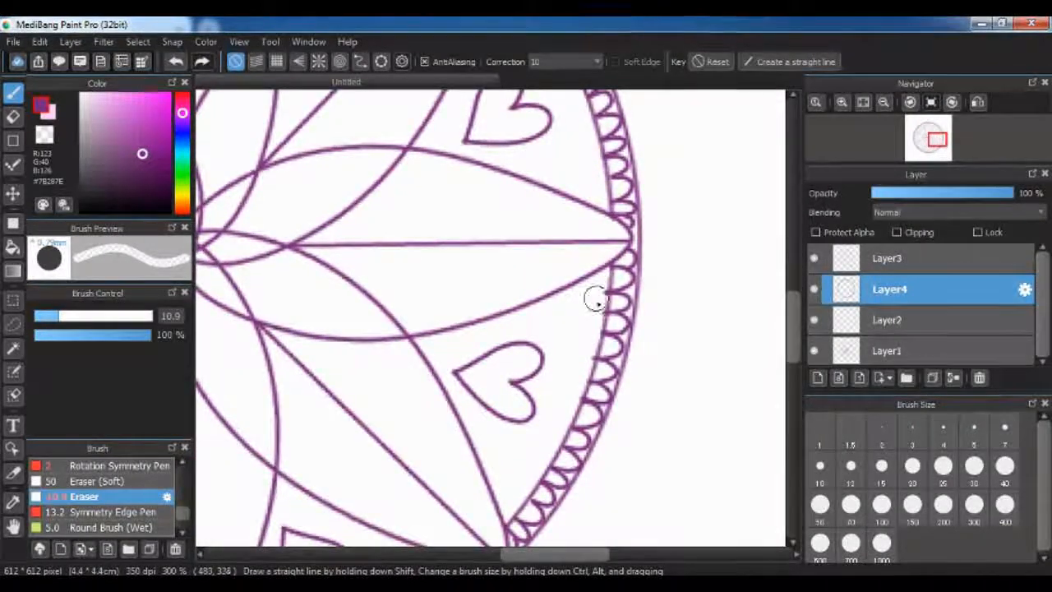
- Trim the remaining stray scallop ends along the lower and left stretches of the border ring
key("space")
left_click_drag(479, 459, 627, 195)
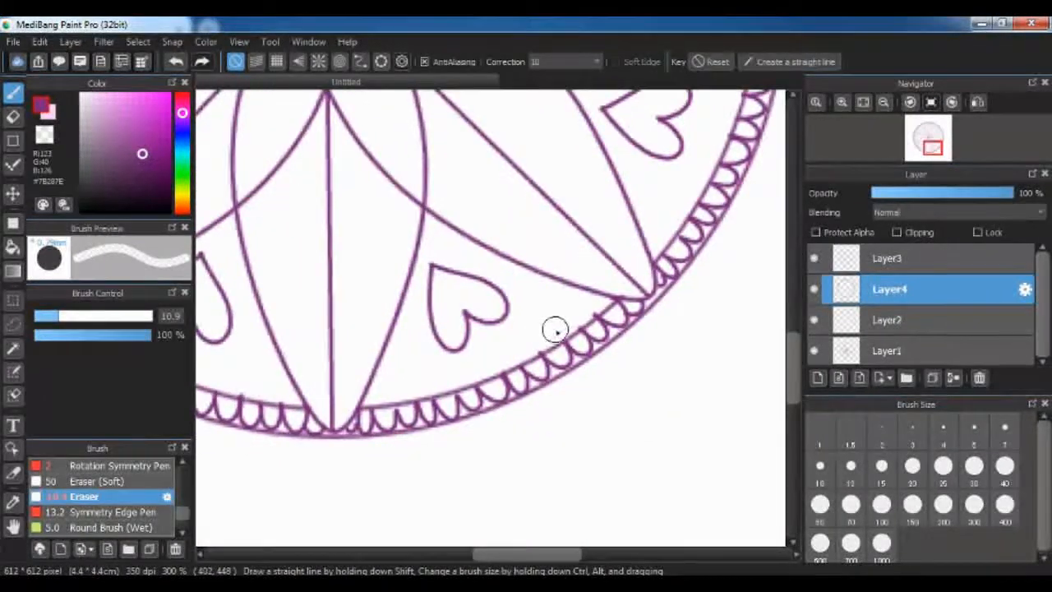
left_click_drag(592, 344, 544, 348)
key("ctrl+z")
key("space")
left_click_drag(407, 373, 713, 446)
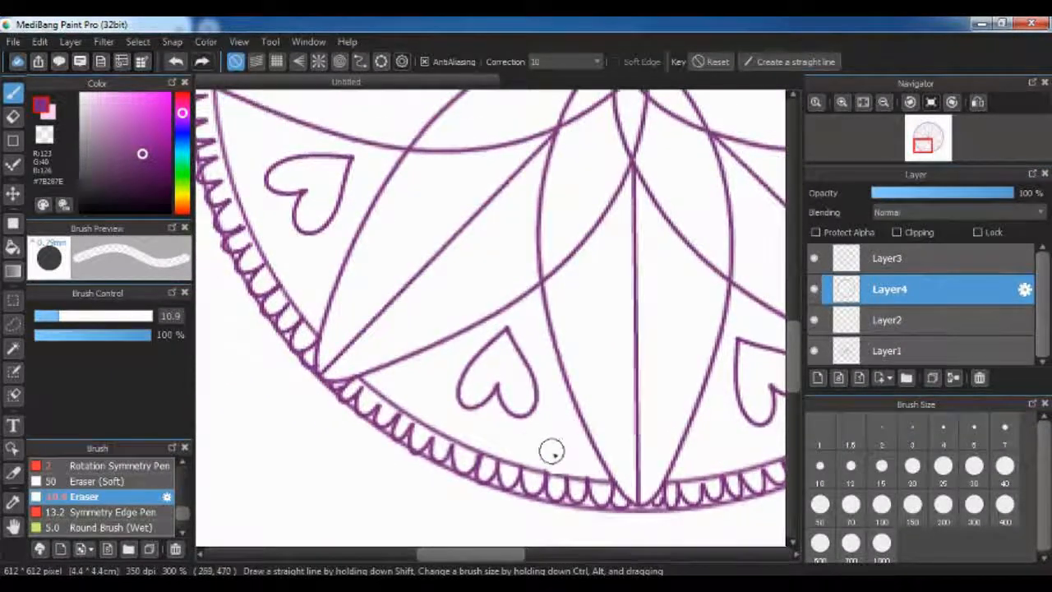
key("space")
left_click_drag(399, 400, 346, 388)
key("space")
left_click_drag(565, 192, 545, 226)
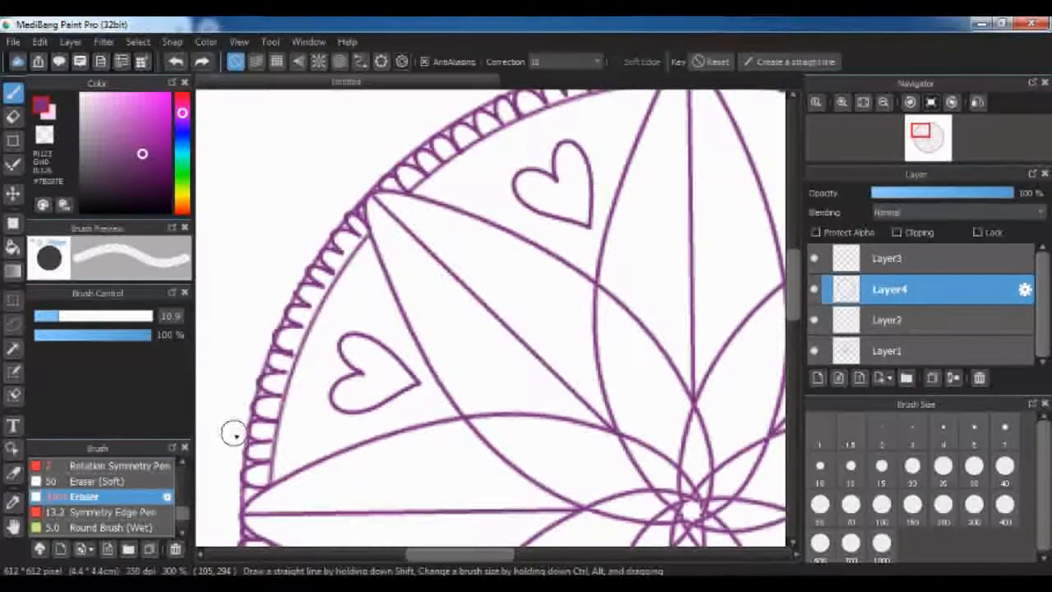
key("ctrl+minus")
key("ctrl+minus")
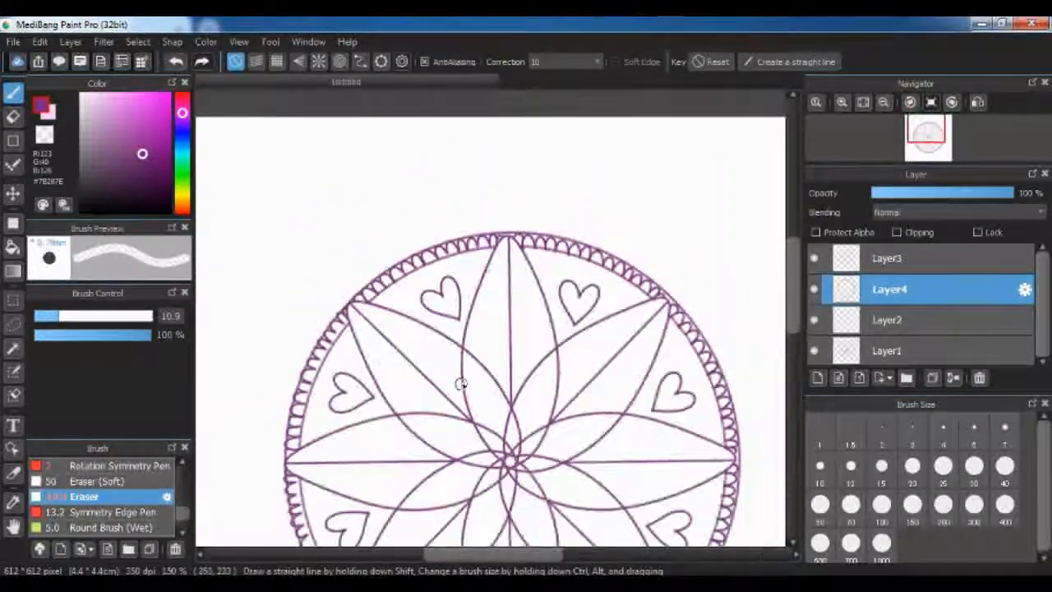
key("space")
left_click_drag(420, 311, 379, 167)
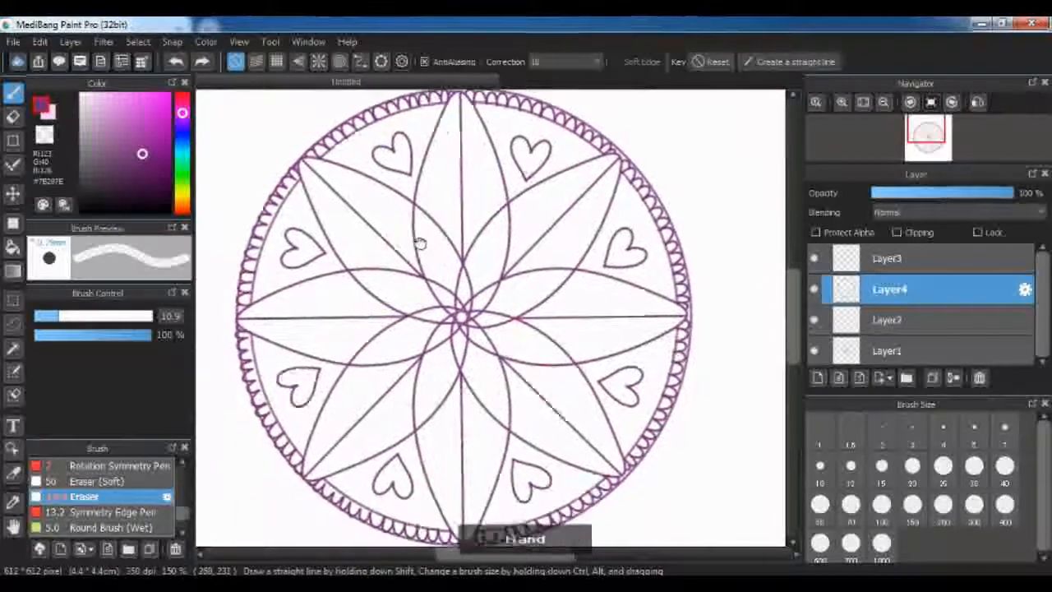
- Switch back to the Rotation Symmetry Pen and place its base point at the flower's centre
left_click(119, 465)
left_click(339, 194, "ctrl")
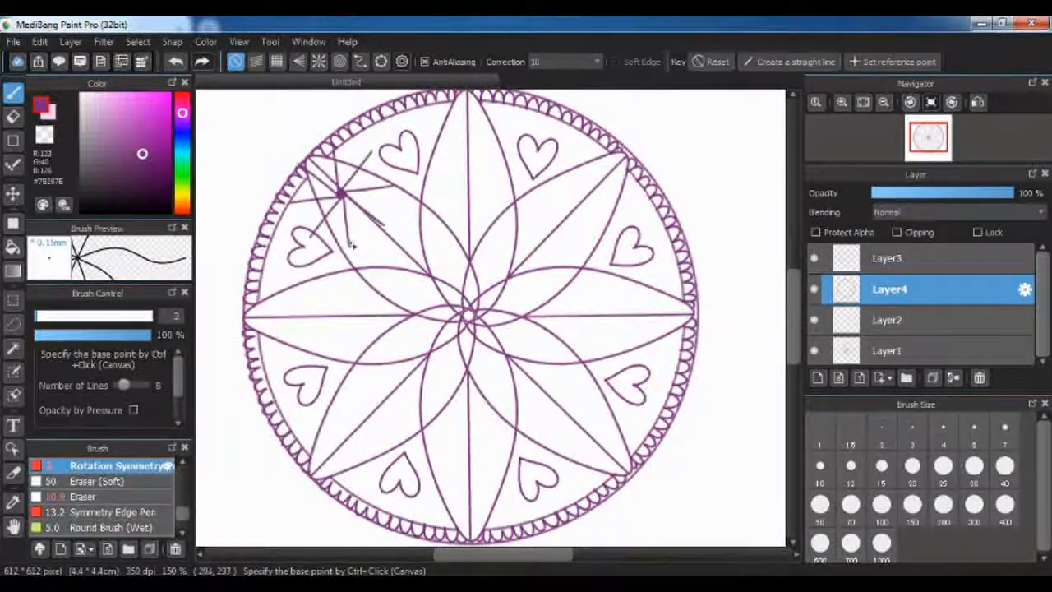
left_click(469, 316, "ctrl")
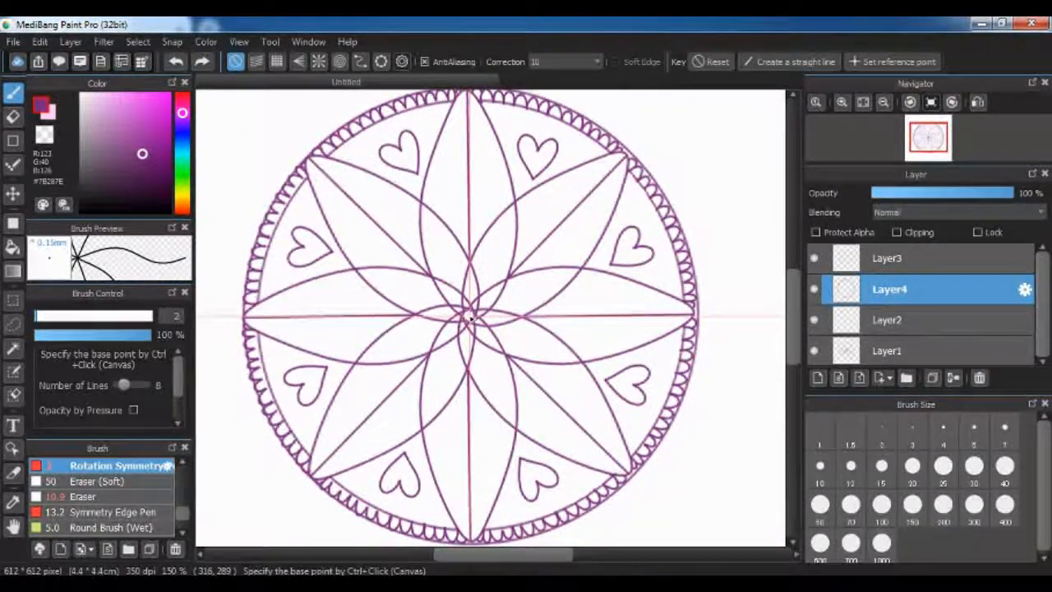
left_click(467, 317, "ctrl")
left_click(469, 317, "ctrl")
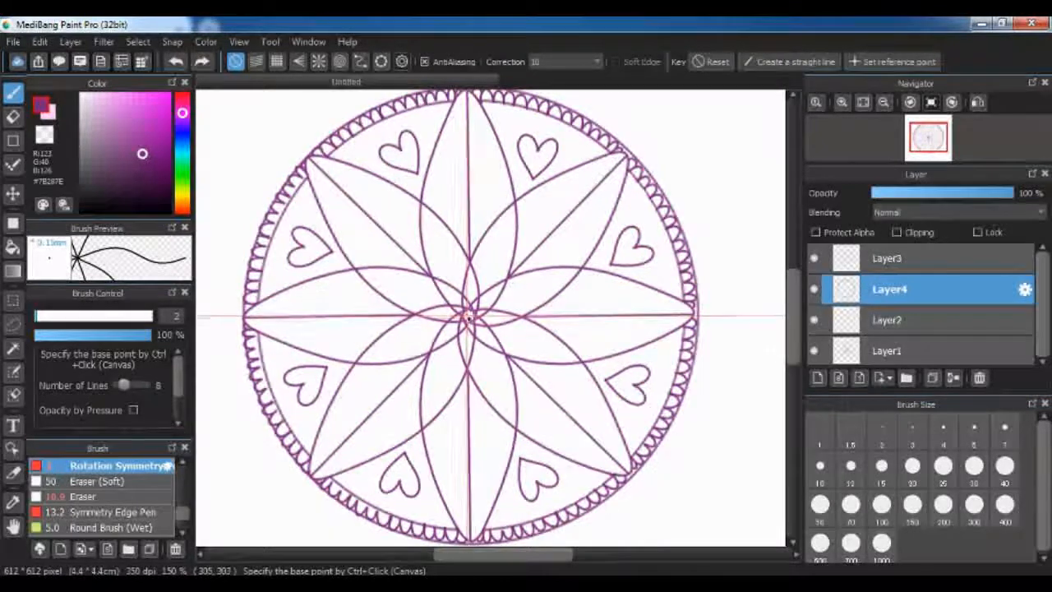
- Draw three parallel slanted straight veins from the midline to the petal edge on one half of every petal, using brush size 2
left_click_drag(325, 177, 333, 234)
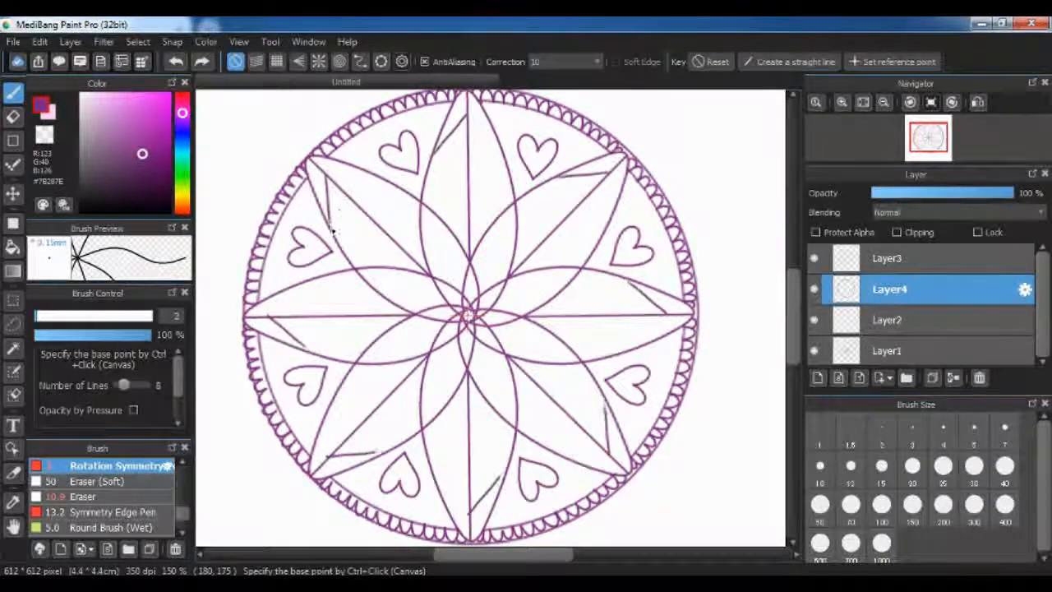
key("ctrl+z")
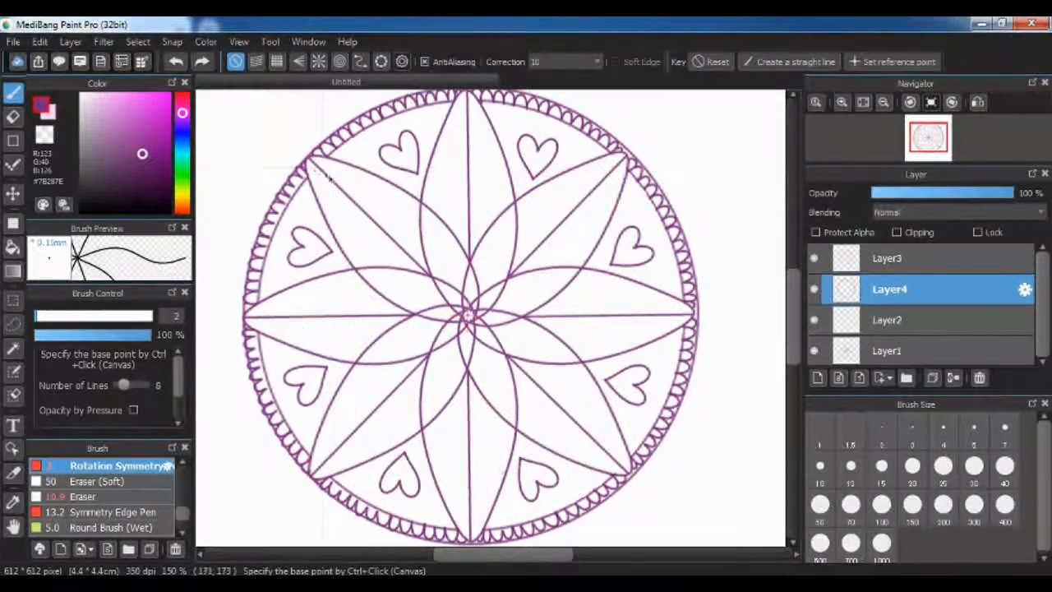
key("ctrl+plus")
key("ctrl+plus")
left_click_drag(383, 138, 441, 399)
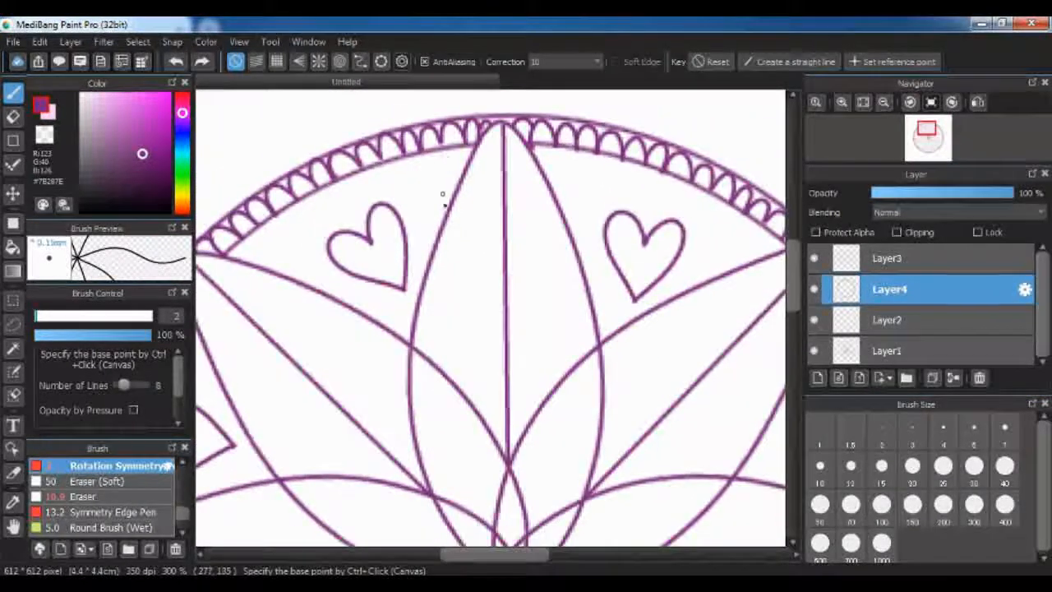
left_click(455, 204, "shift")
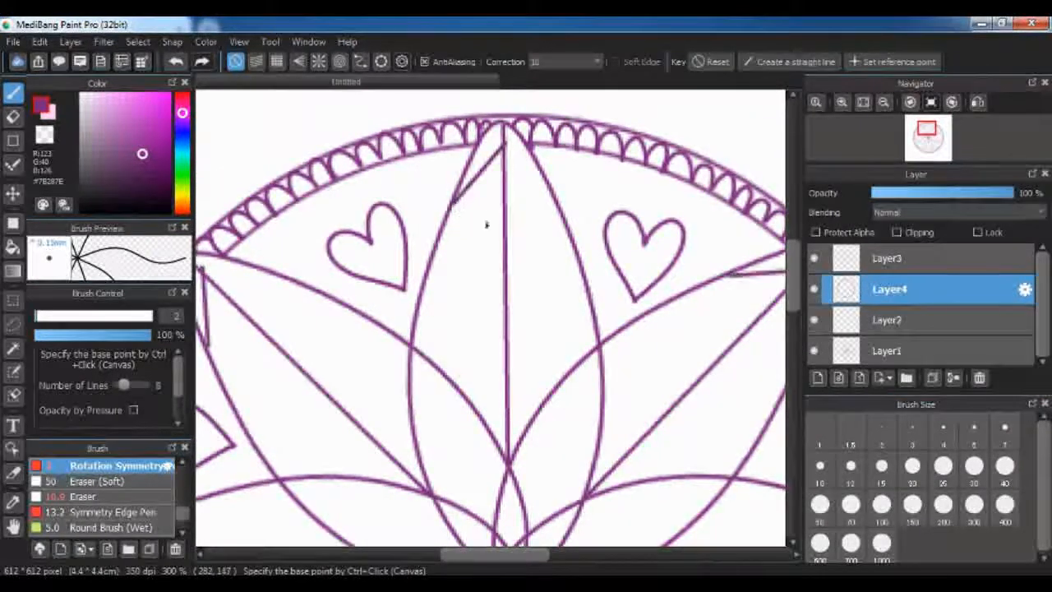
left_click(425, 288, "shift")
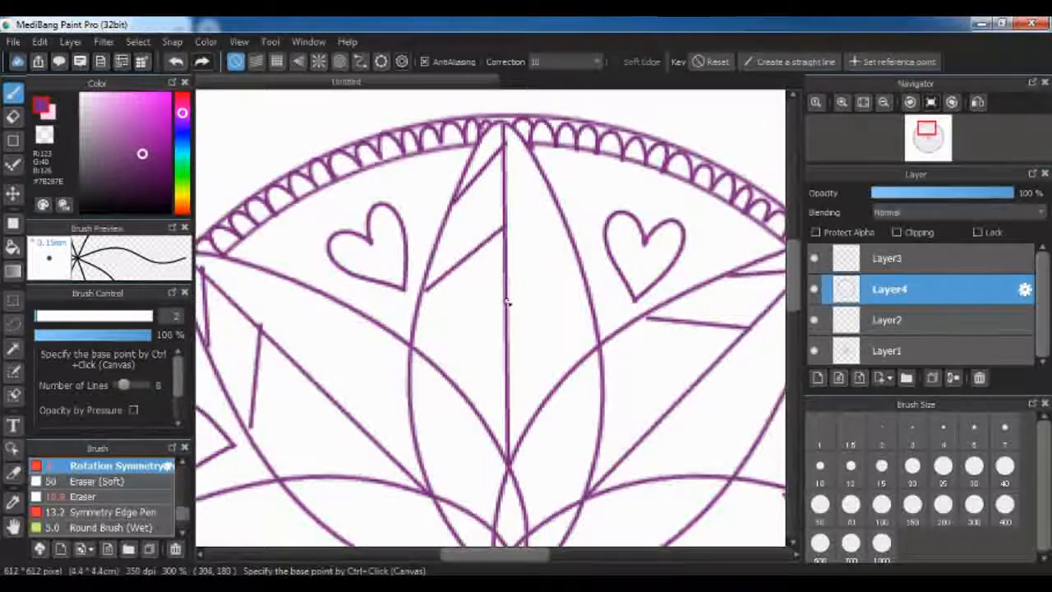
left_click(430, 361, "shift")
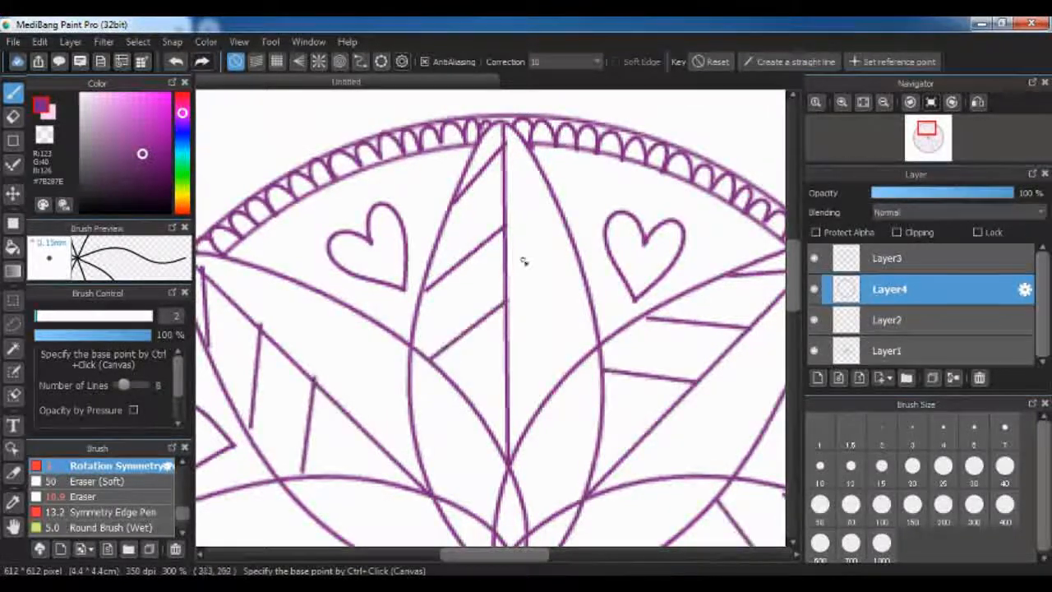
- Draw two mirrored slanted veins from the midline to the outline on the other half of each petal
left_click(596, 334, "shift")
left_click(508, 189)
left_click(574, 240, "shift")
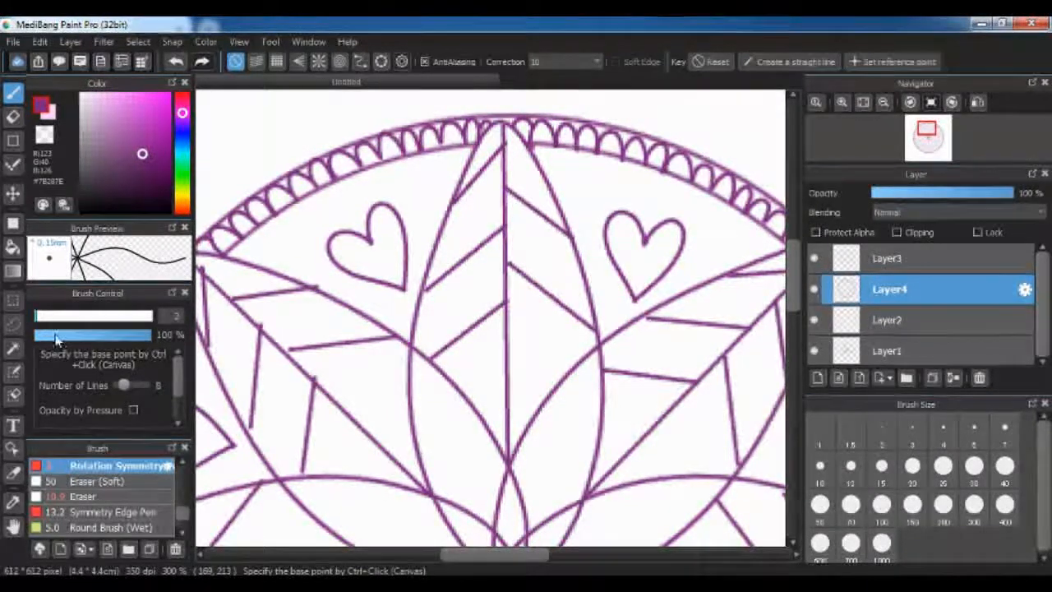
- Add thick slanted veins at brush size 3.5 to both petal halves and fill the remaining gaps with thin veins at size 2
left_click(441, 238, "shift")
left_click(503, 272, "shift")
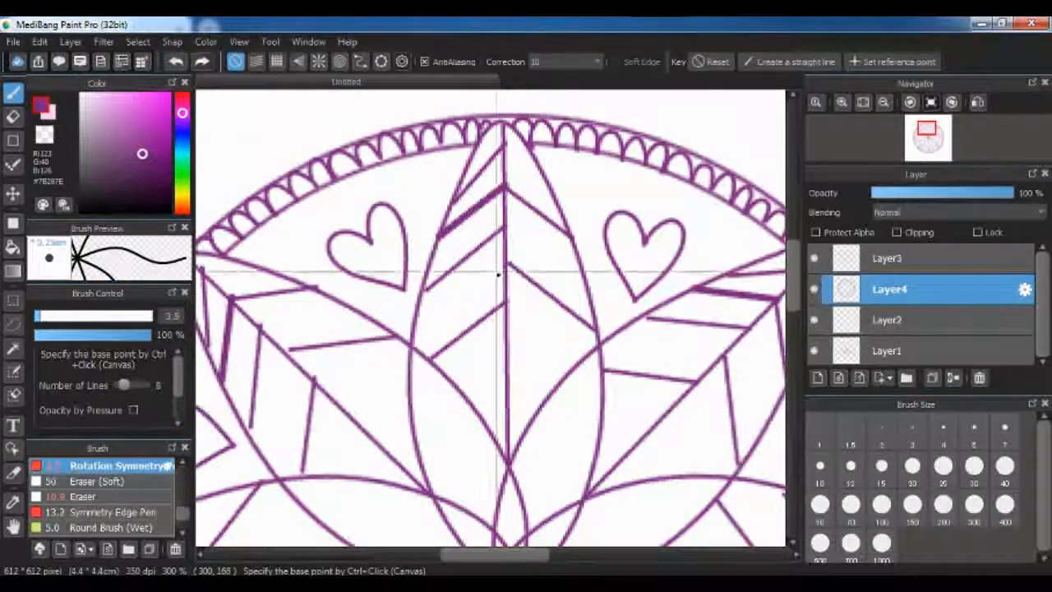
left_click(418, 327, "shift")
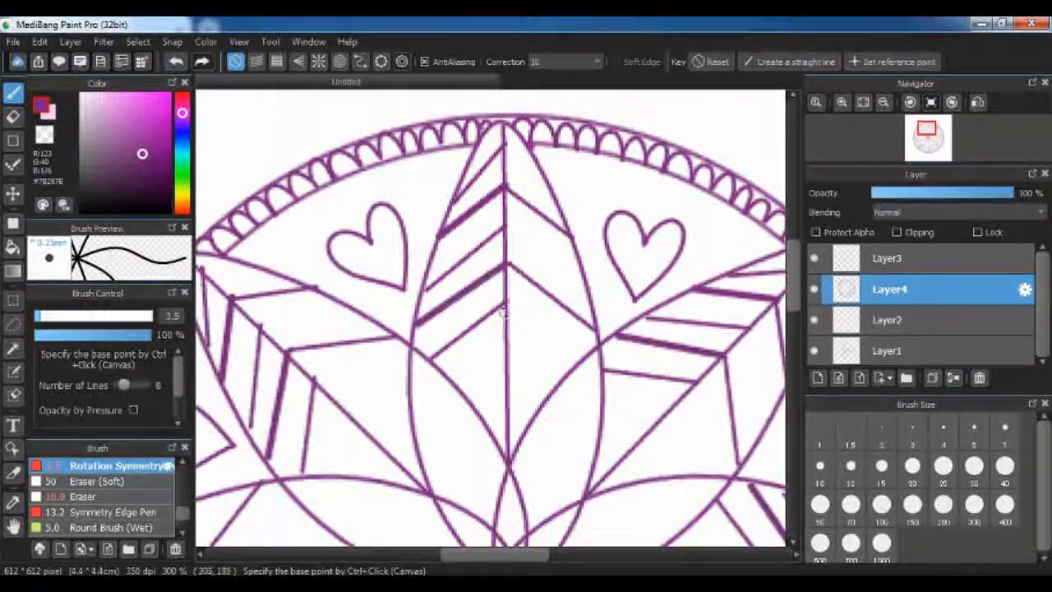
left_click(580, 356, "shift")
left_click(451, 378, "shift")
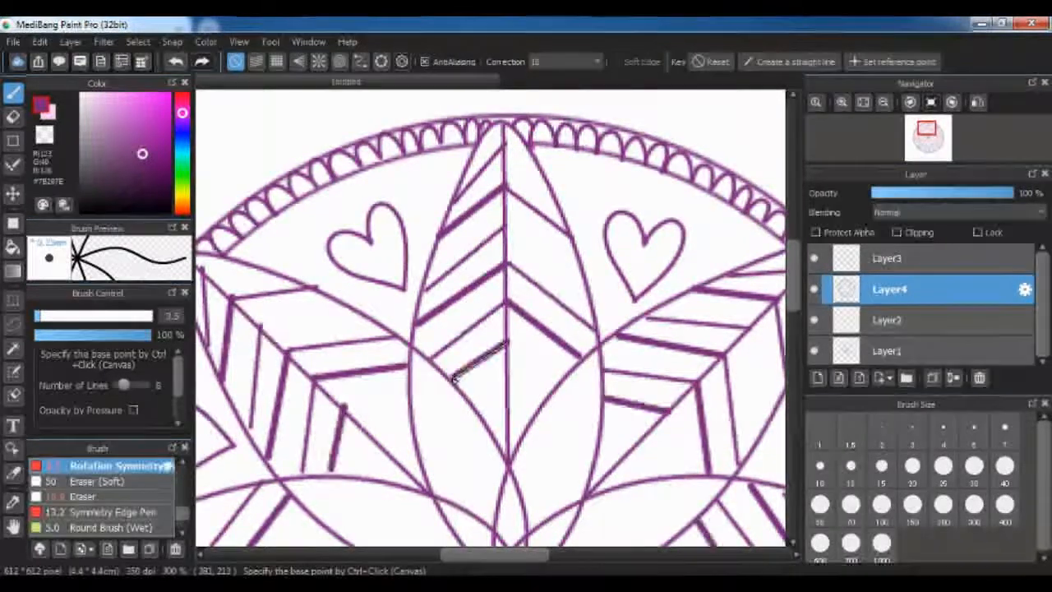
left_click(544, 398, "shift")
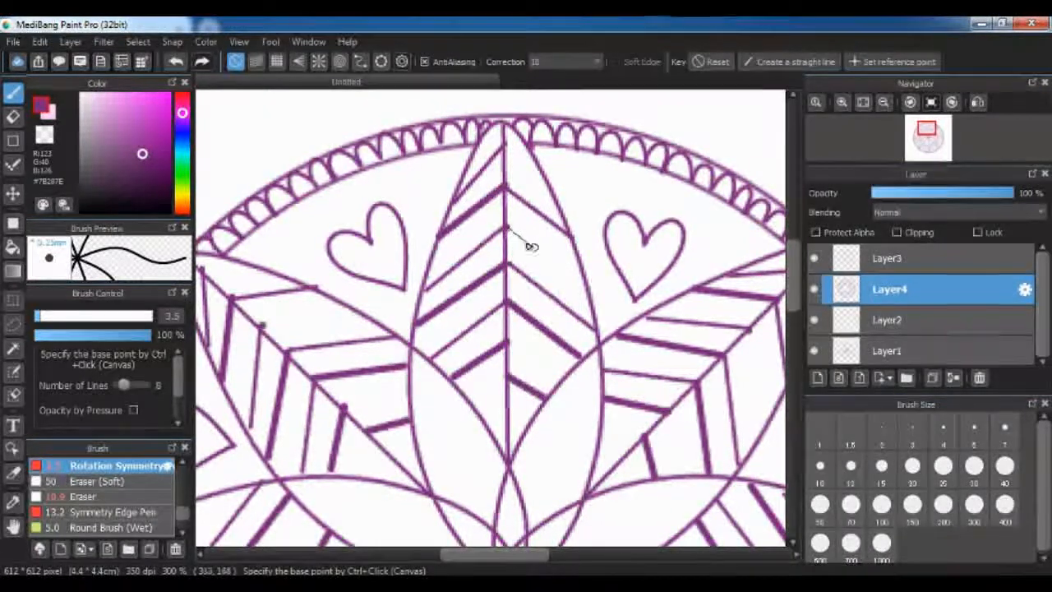
left_click(585, 277, "shift")
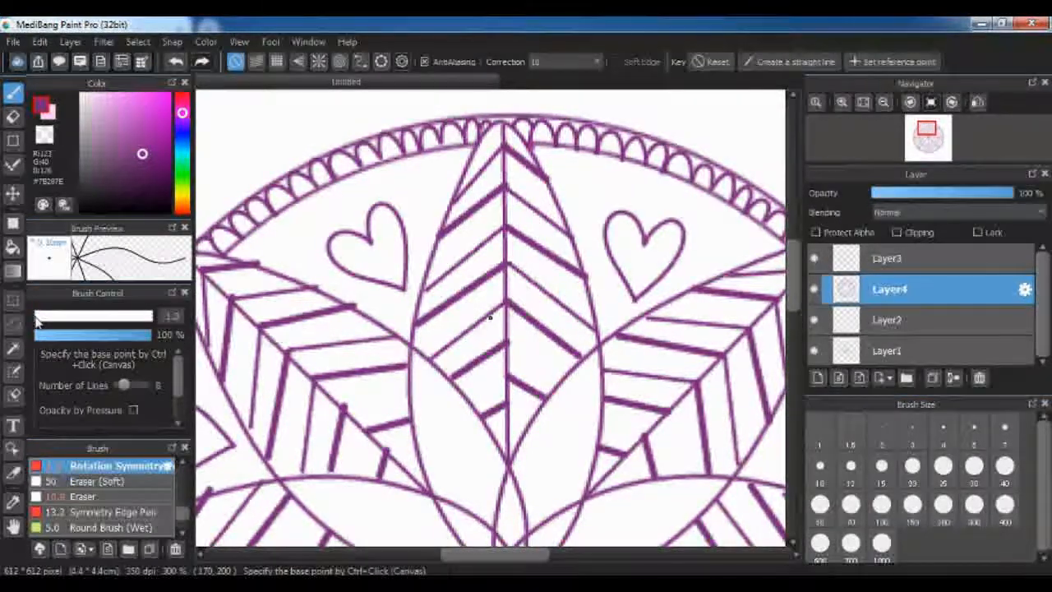
type("2")
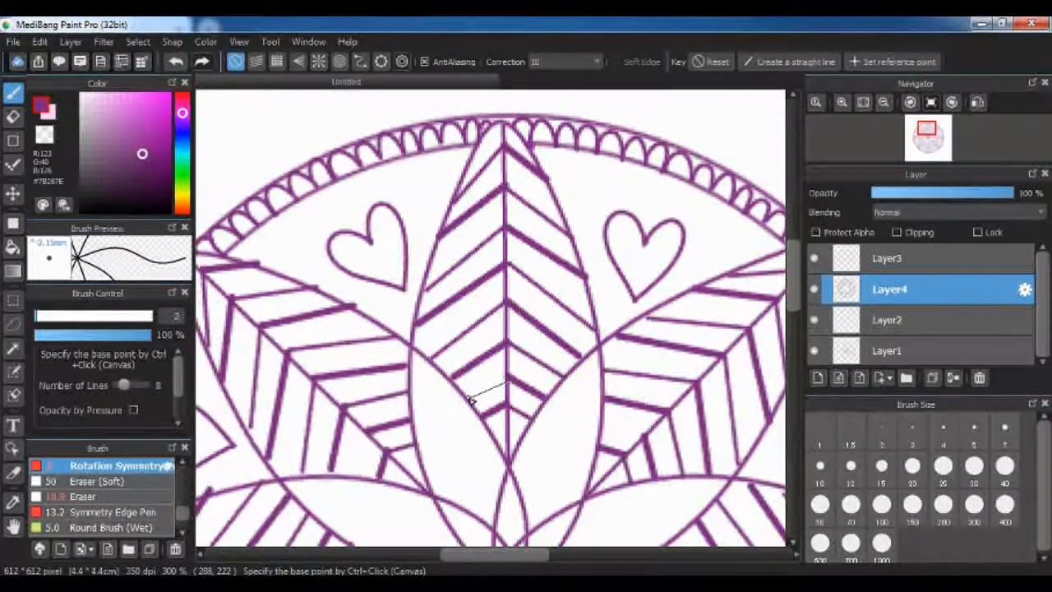
left_click_drag(480, 384, 507, 390)
- Draw a small teardrop inside each overlapping petal section around the centre, with a dot near its pointed end
left_click_drag(794, 284, 796, 344)
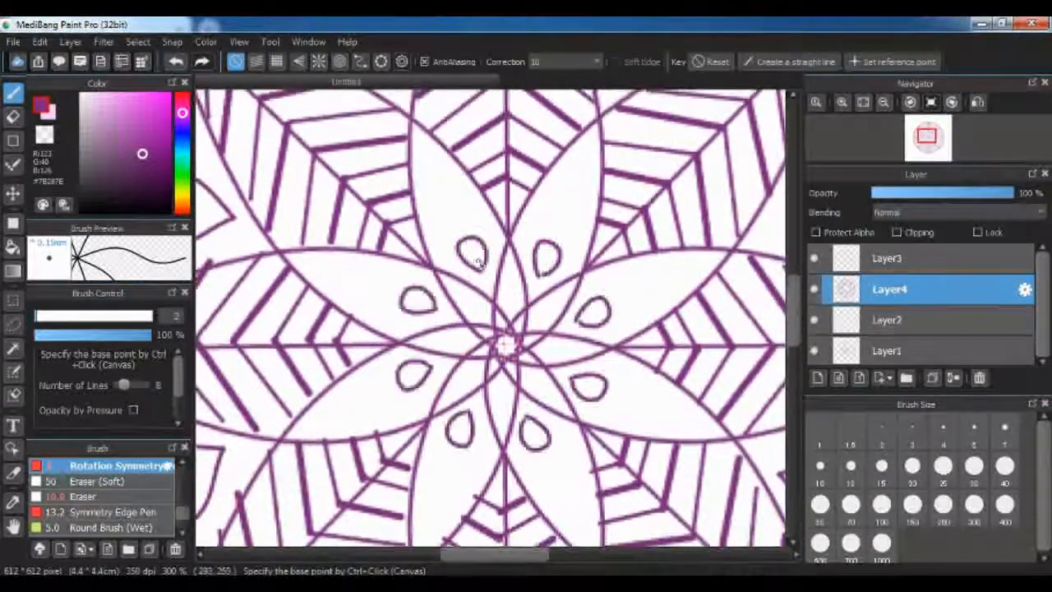
left_click_drag(477, 267, 462, 221)
key("ctrl+z")
left_click_drag(482, 275, 461, 220)
key("ctrl+z")
left_click_drag(485, 271, 457, 210)
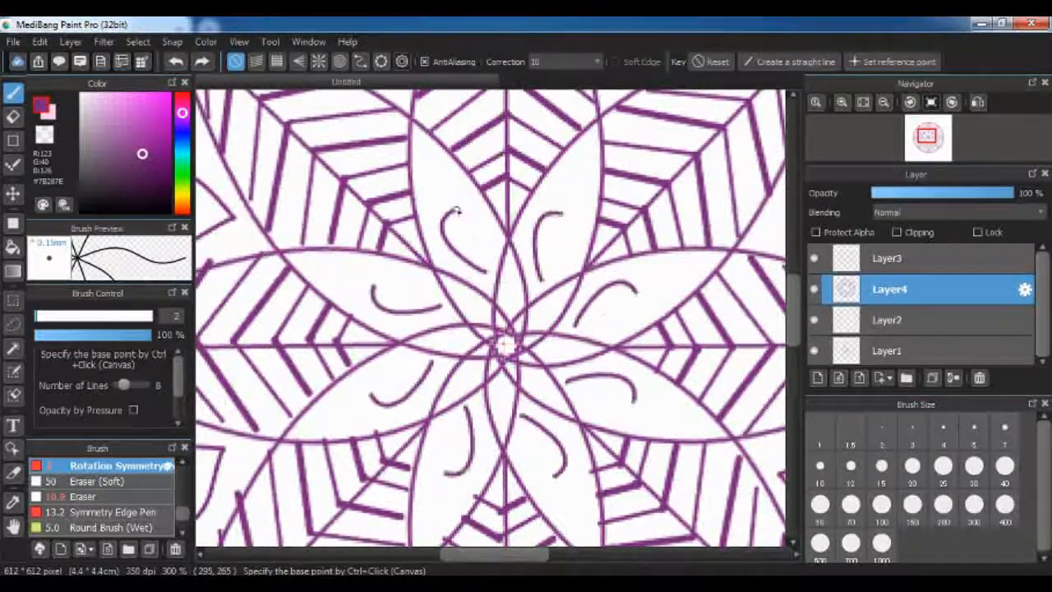
key("ctrl+z")
mouse_move(487, 273)
left_mouse_down()
mouse_move(450, 216)
mouse_move(462, 256)
mouse_move(481, 265)
mouse_move(475, 223)
mouse_move(483, 267)
mouse_move(433, 232)
left_mouse_up()
key("ctrl+z")
key("ctrl+z")
left_click_drag(581, 263, 568, 125)
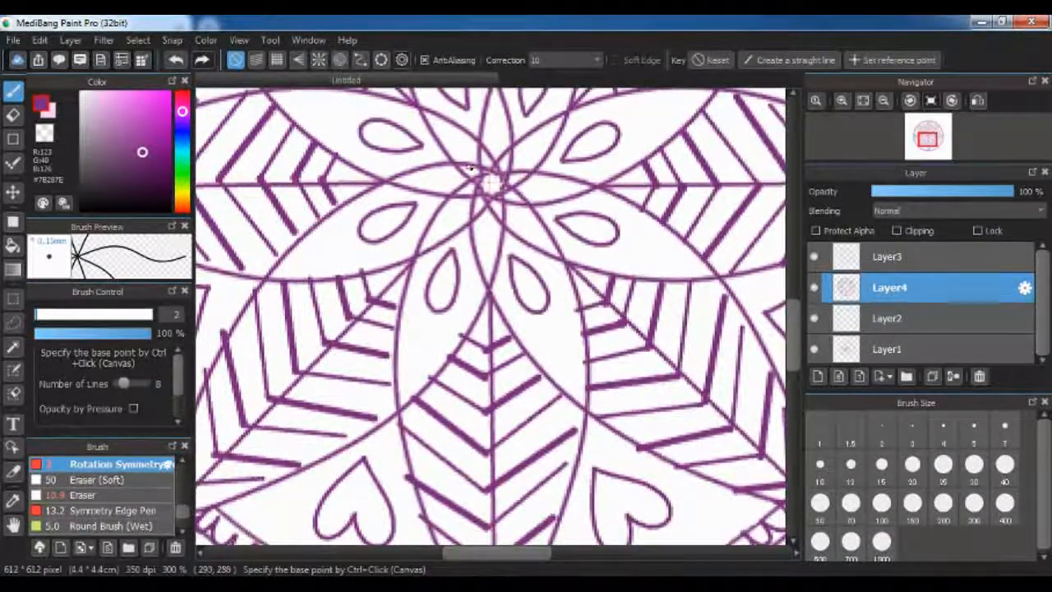
left_click_drag(639, 261, 671, 364)
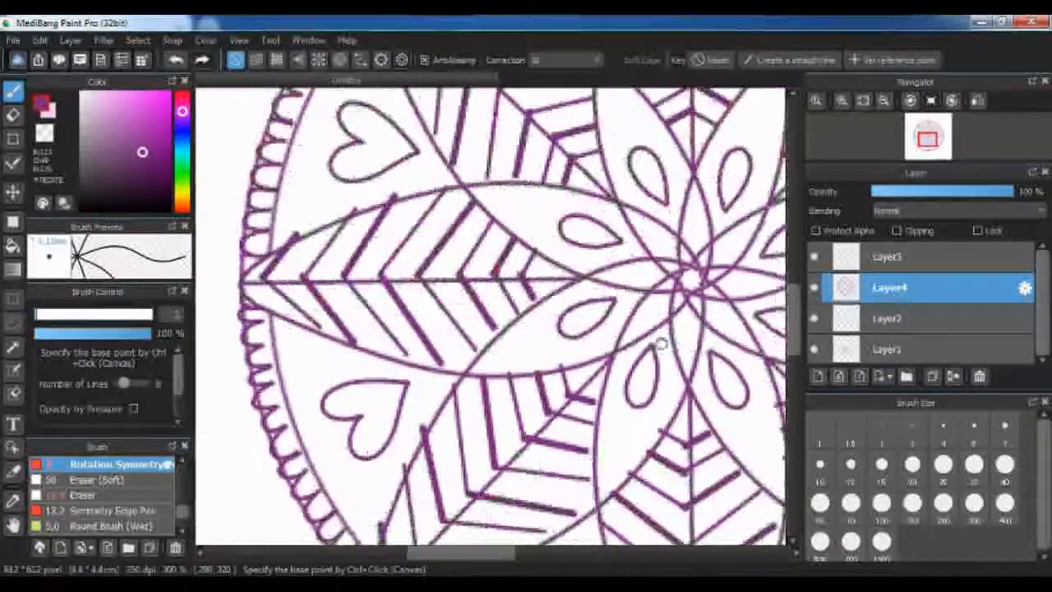
- Erase the vein ends that stick out past the outlines of the left, upper and right petals, using the size 10.9 Eraser
left_click_drag(380, 355, 354, 422)
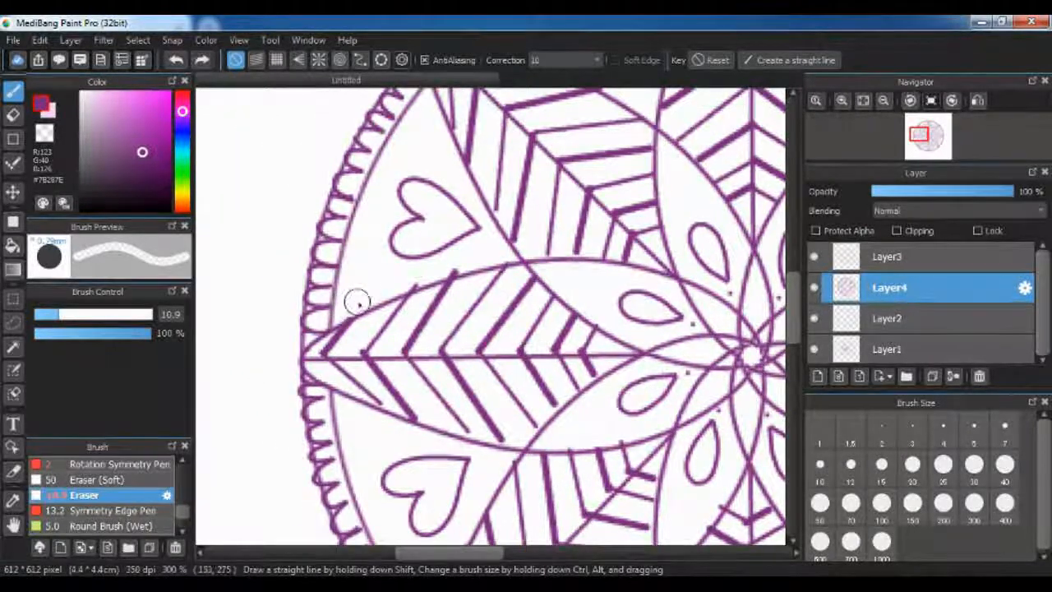
left_click_drag(510, 180, 450, 424)
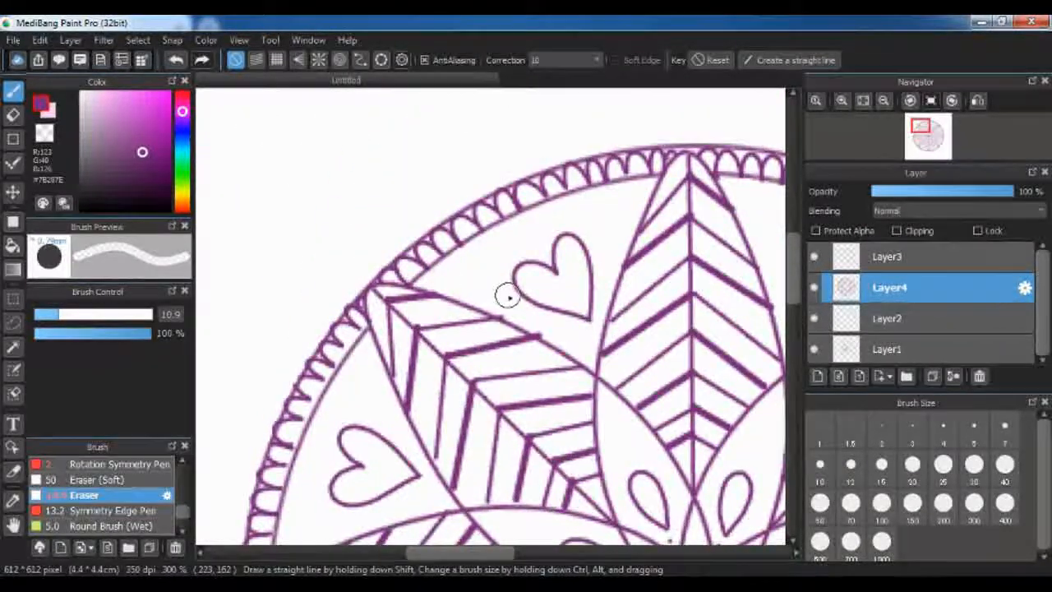
left_click_drag(672, 271, 418, 239)
mouse_move(663, 398)
left_mouse_down()
mouse_move(581, 338)
mouse_move(432, 169)
left_mouse_up()
left_click_drag(531, 429, 641, 235)
scroll(483, 415, "down", 4)
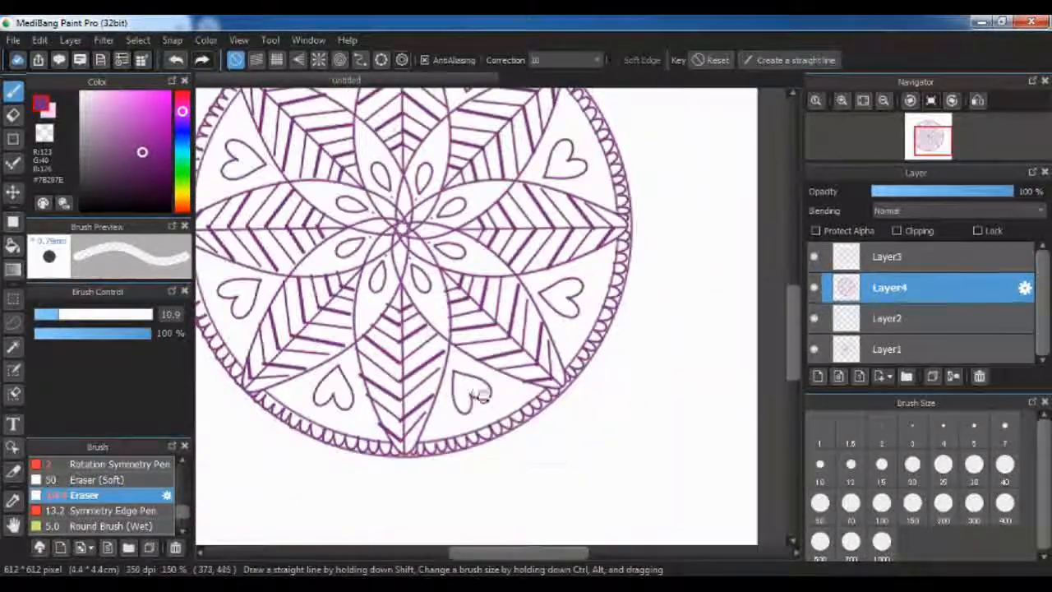
- Trim the vein ends that overshoot the outlines of the lower petals
scroll(387, 326, "up", 5)
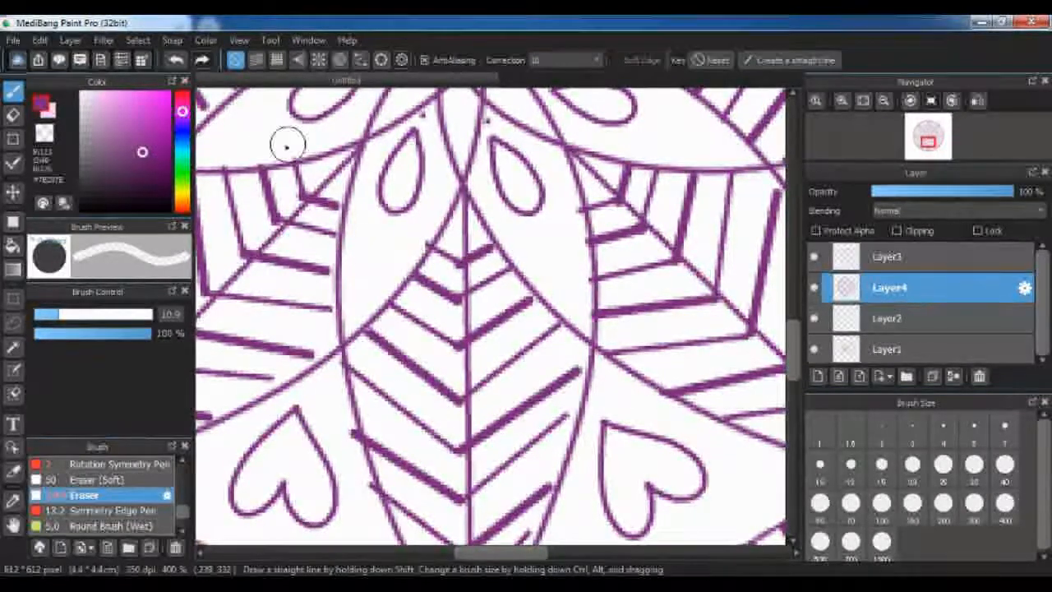
key("space")
left_click_drag(316, 185, 321, 446)
key("ctrl+z")
scroll(535, 437, "down", 4)
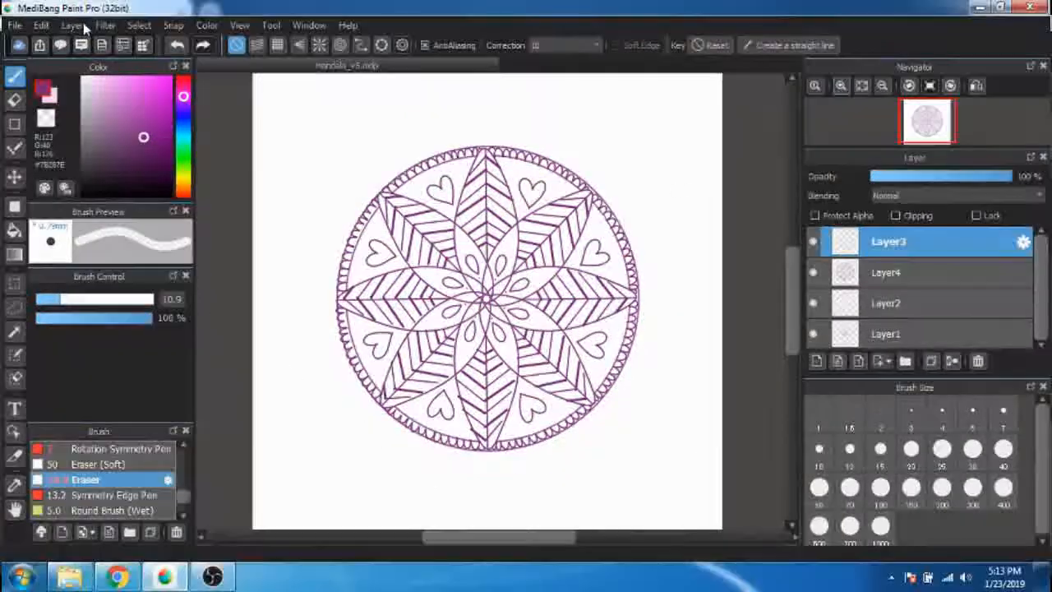
- Merge all of the mandala's layers into a single layer, with Preserve Unmerged Layers enabled
left_click(72, 26)
left_click(107, 297)
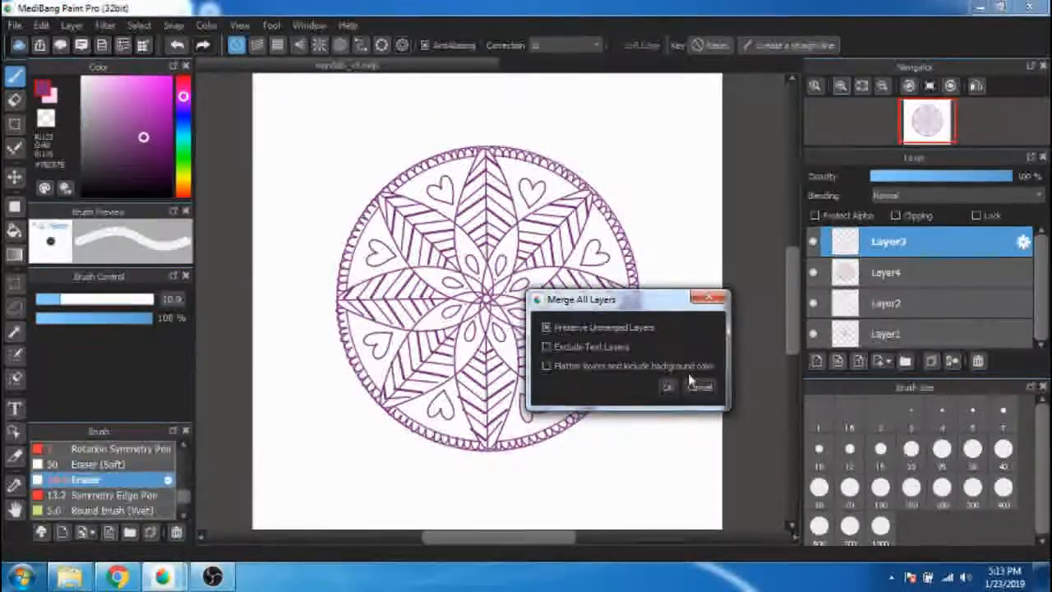
left_click(668, 383)
- Add an empty layer, import the depositphotos_129480504 gold foil image from the Foil folder above it, and enable Clipping on the foil layer
left_click(818, 363)
left_click(15, 25)
left_click(63, 169)
double_click(368, 137)
double_click(182, 140)
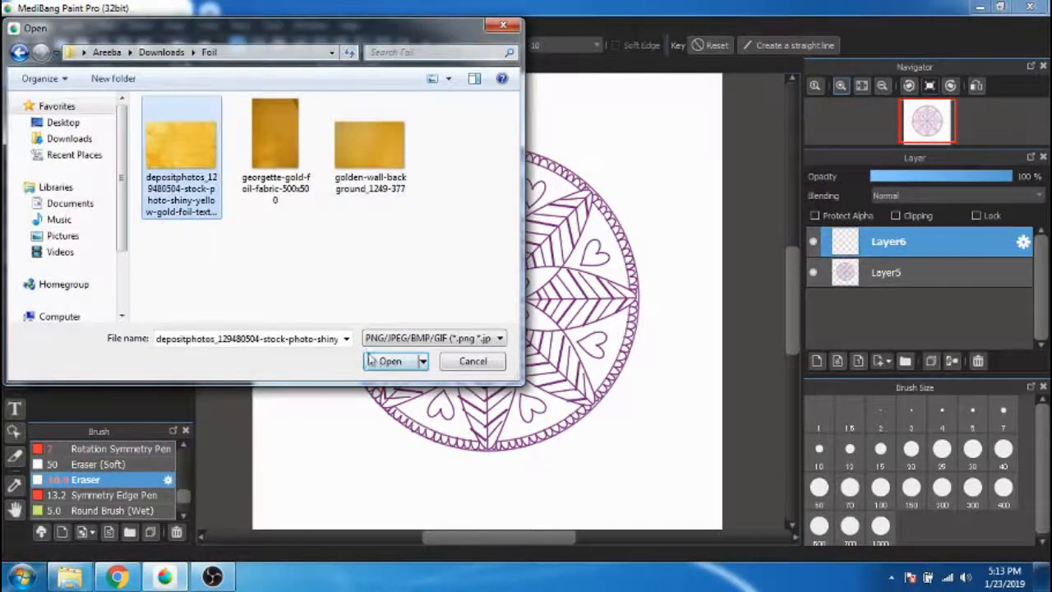
left_click(909, 214)
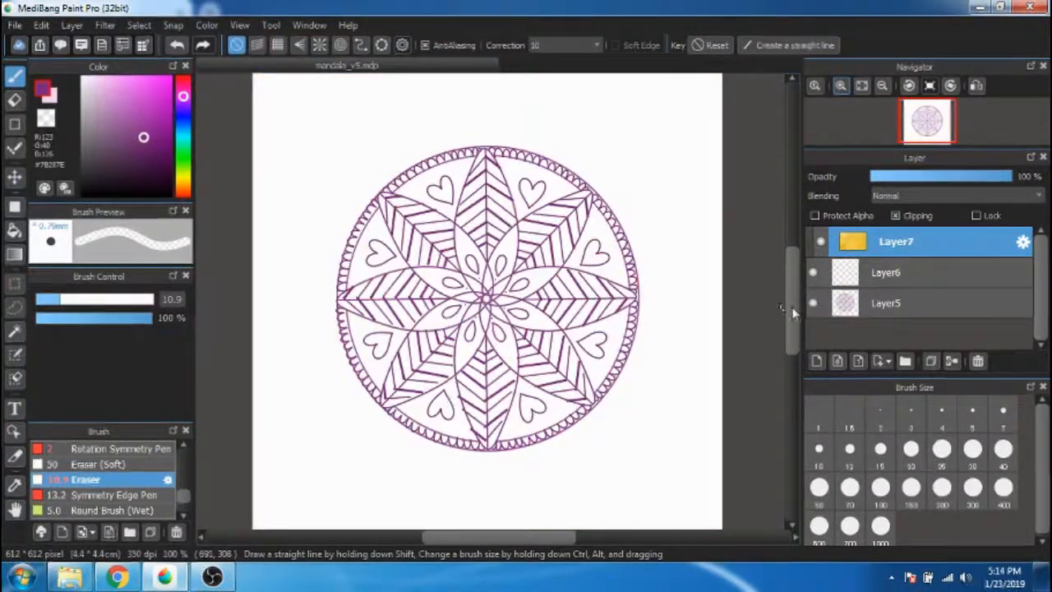
- Delete the empty layer between the gold foil and the mandala so the foil clips to the line art
left_click(912, 272)
left_click(977, 361)
left_click(914, 273)
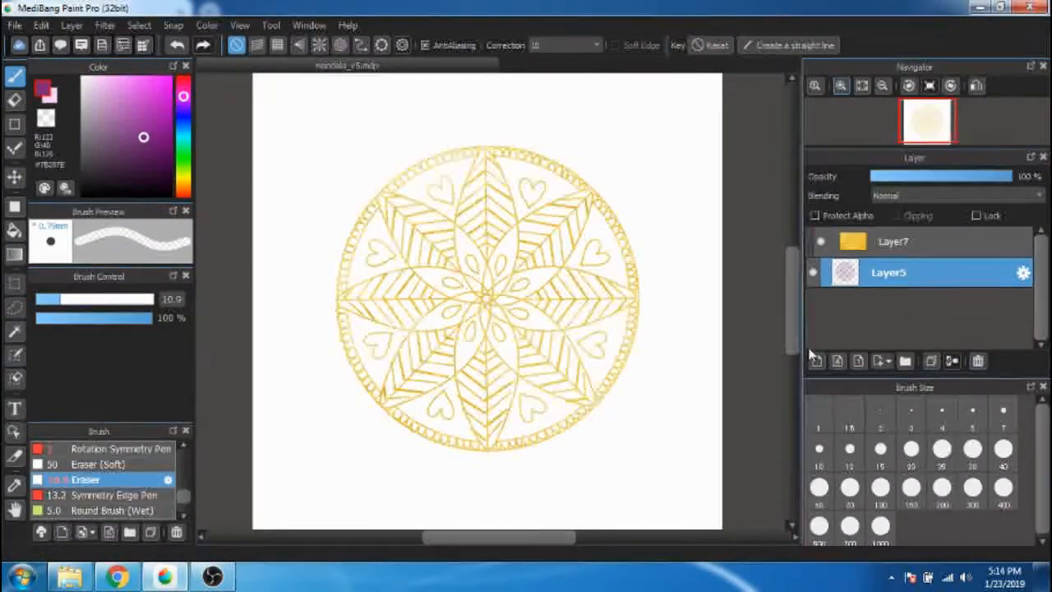
- Import a dark textured image as a new layer and move it beneath the mandala's line art layer
left_click(15, 26)
left_click(75, 172)
left_click(161, 52)
left_click_drag(515, 160, 516, 213)
left_click(368, 248)
left_click(395, 361)
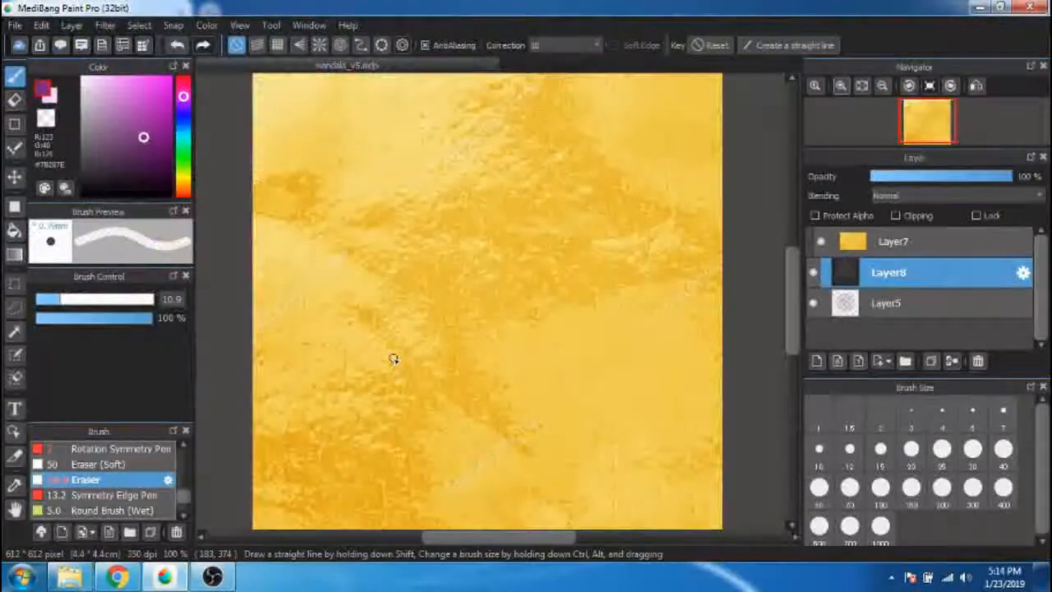
left_click_drag(875, 274, 875, 317)
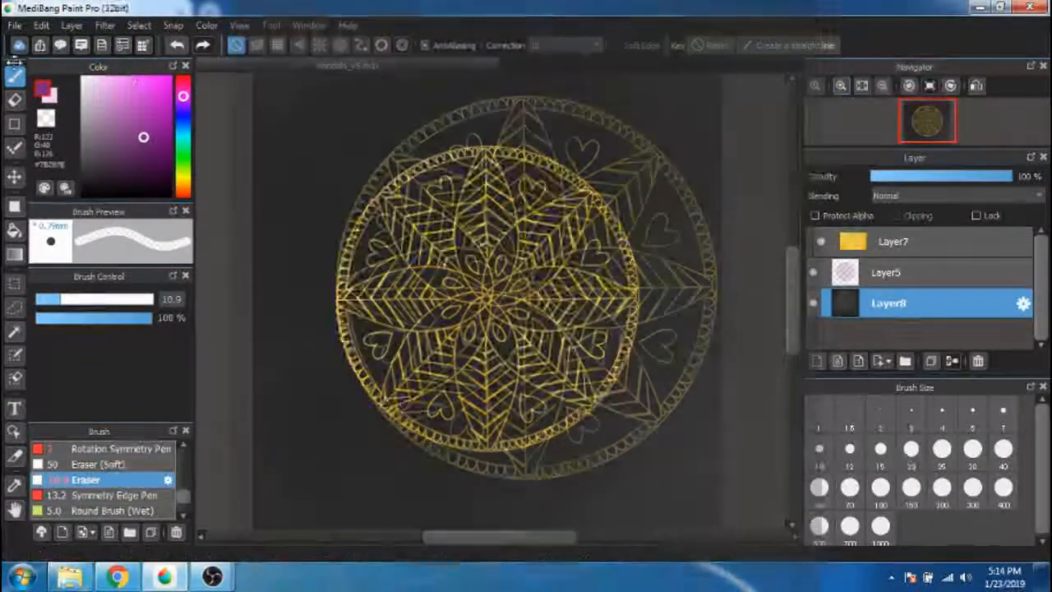